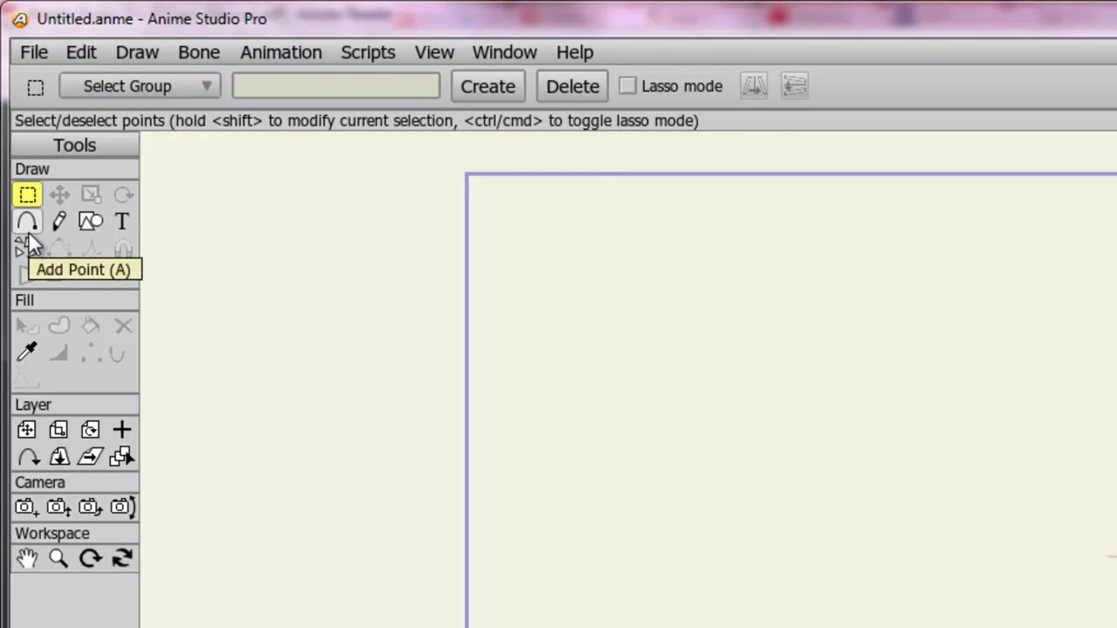
- Pick the Add Point tool and set the fill colour to red E30F14
click(27, 227)
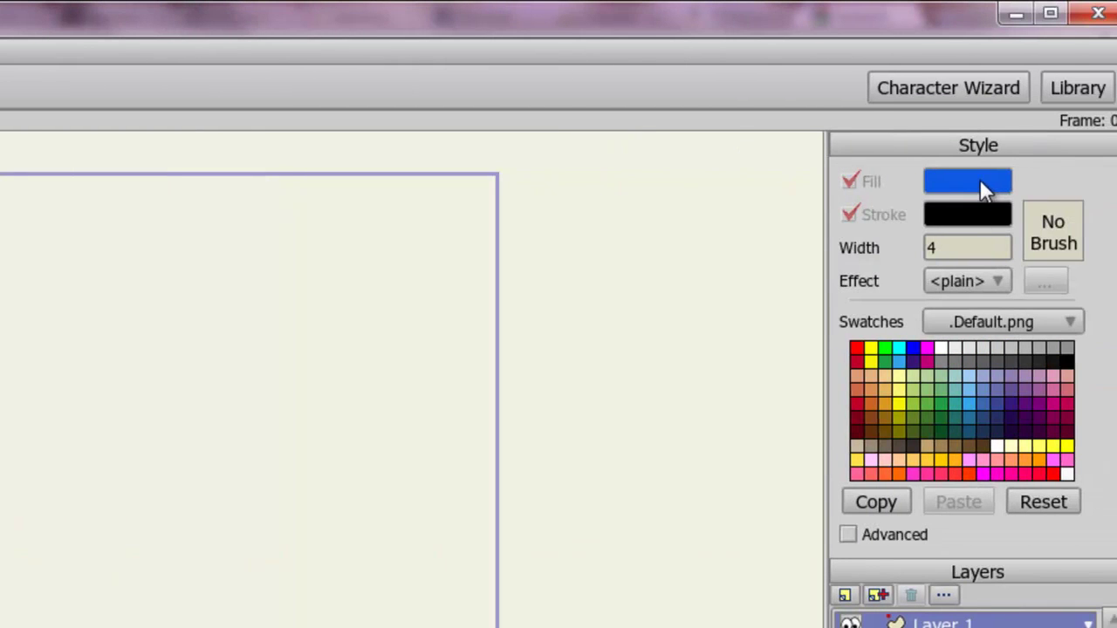
click(979, 181)
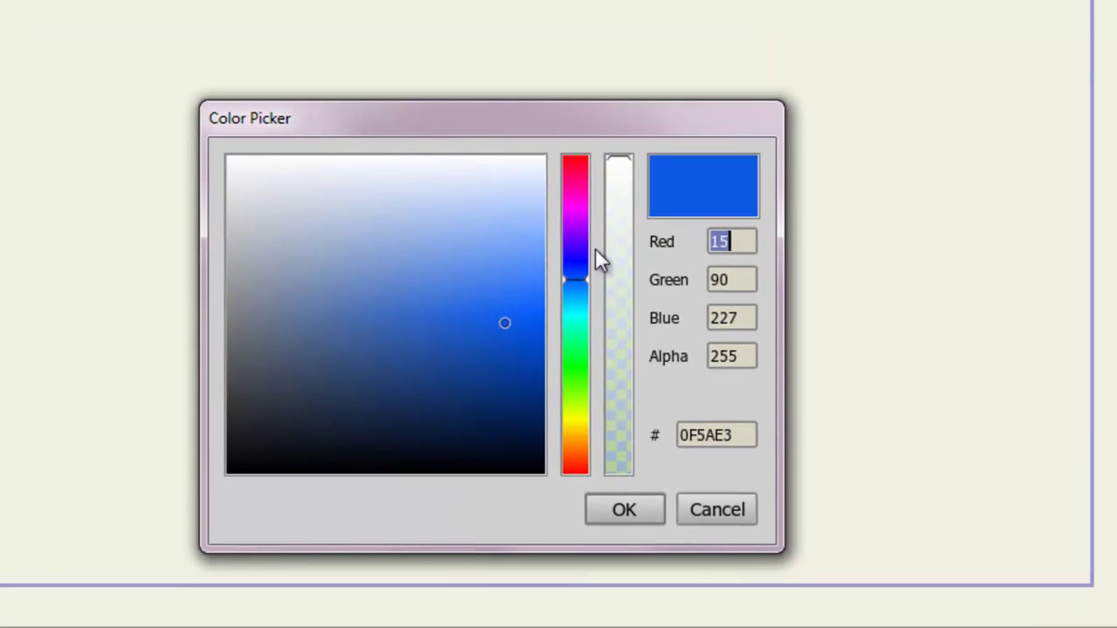
drag(586, 461, 583, 150)
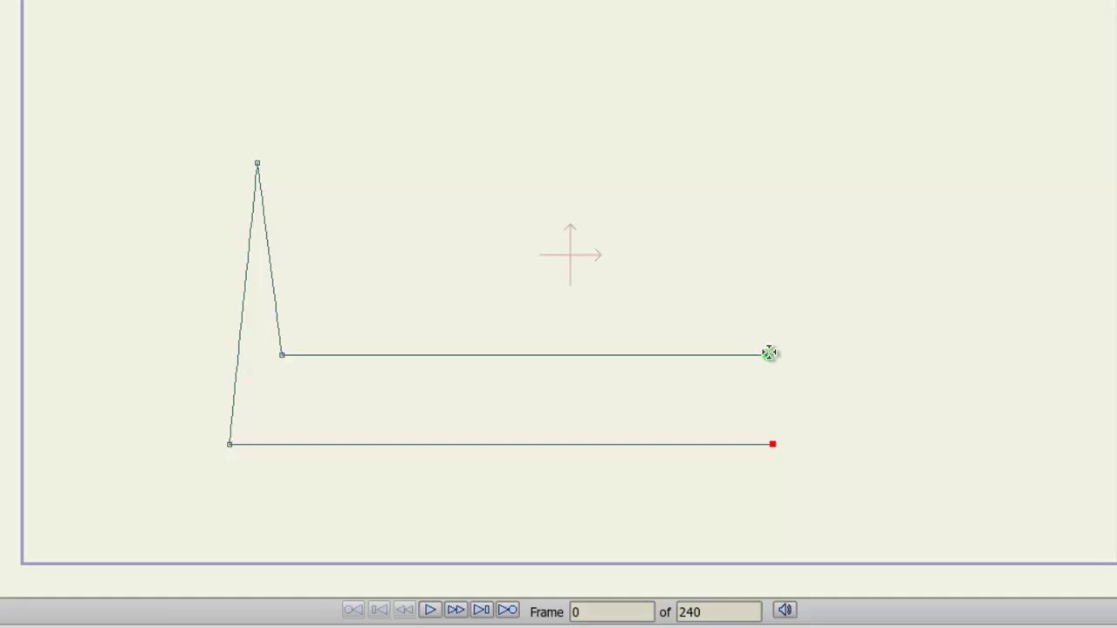
- Extend the outline to the top of the slope and the lower-right corner, then close it into a red shape
drag(769, 352, 1063, 67)
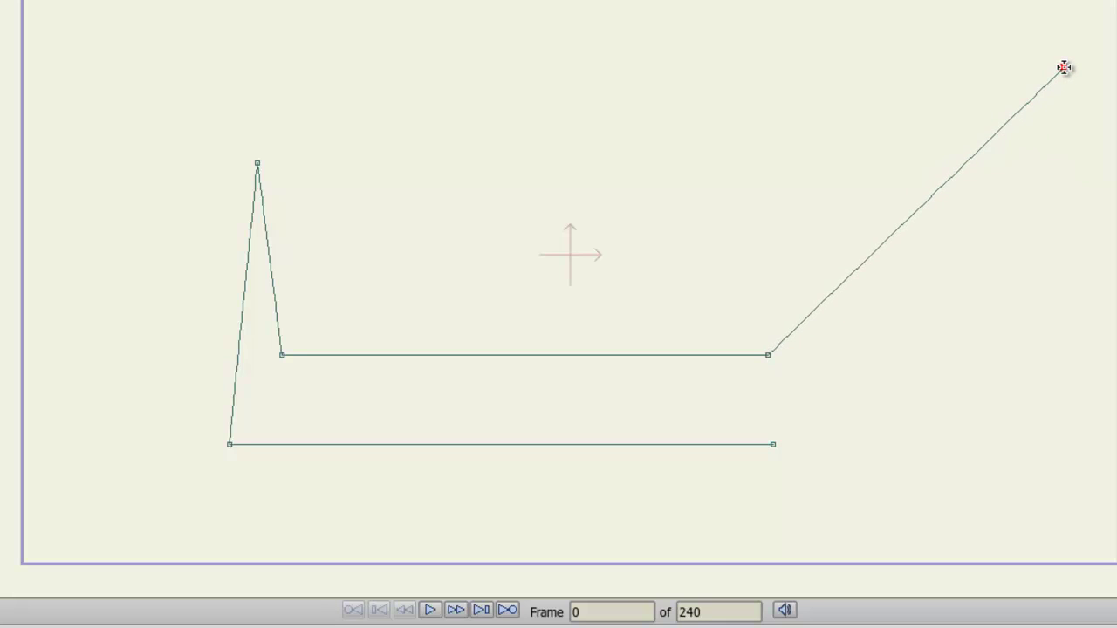
click(1064, 67)
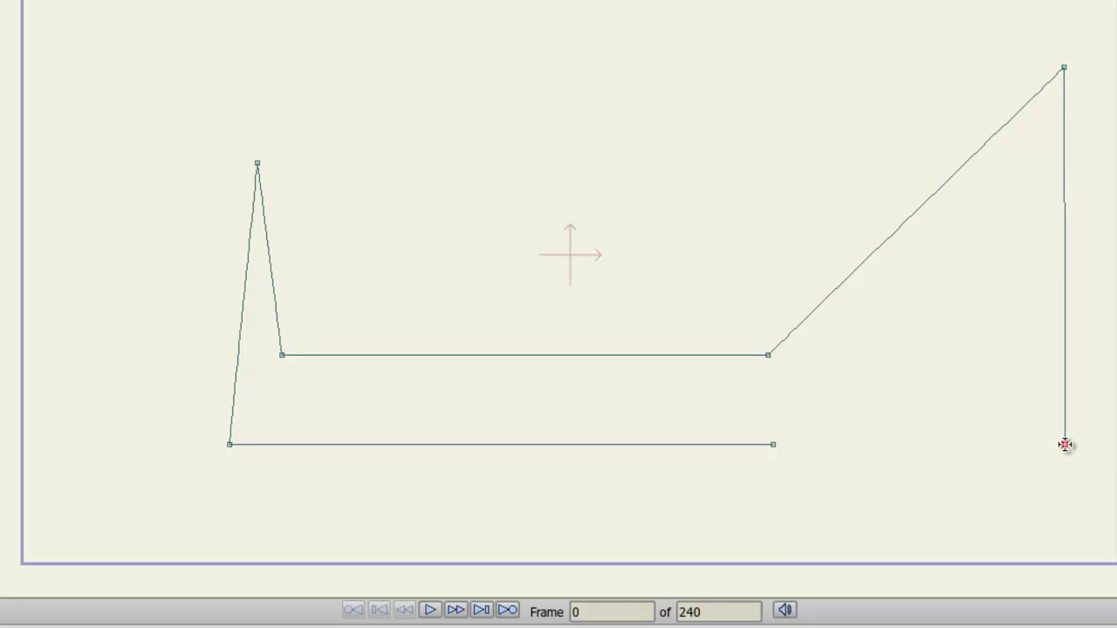
click(1064, 445)
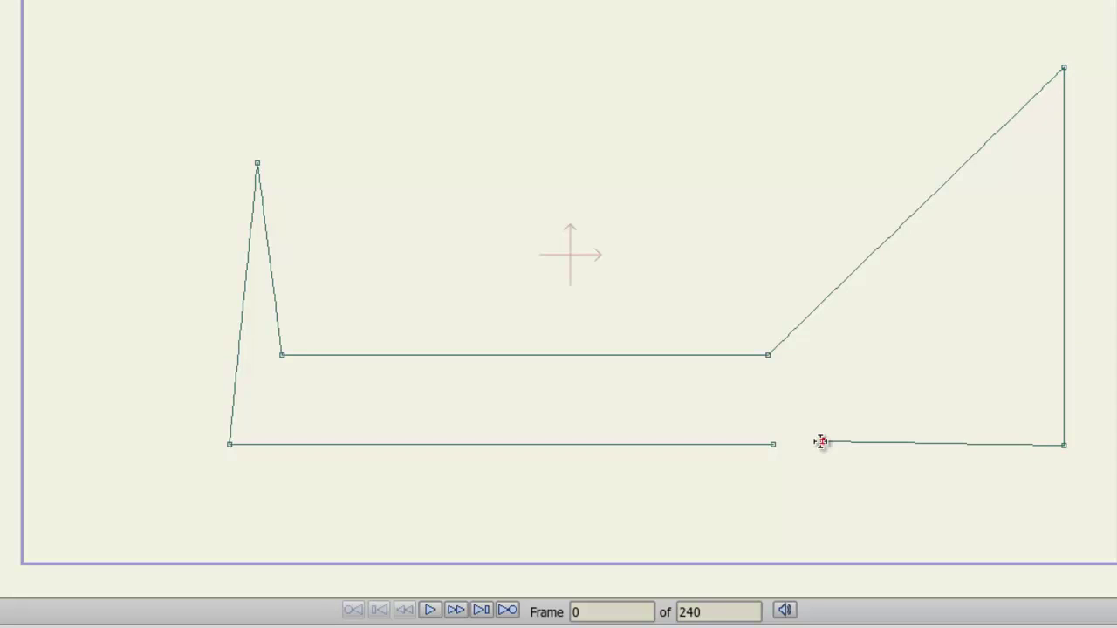
double_click(774, 445)
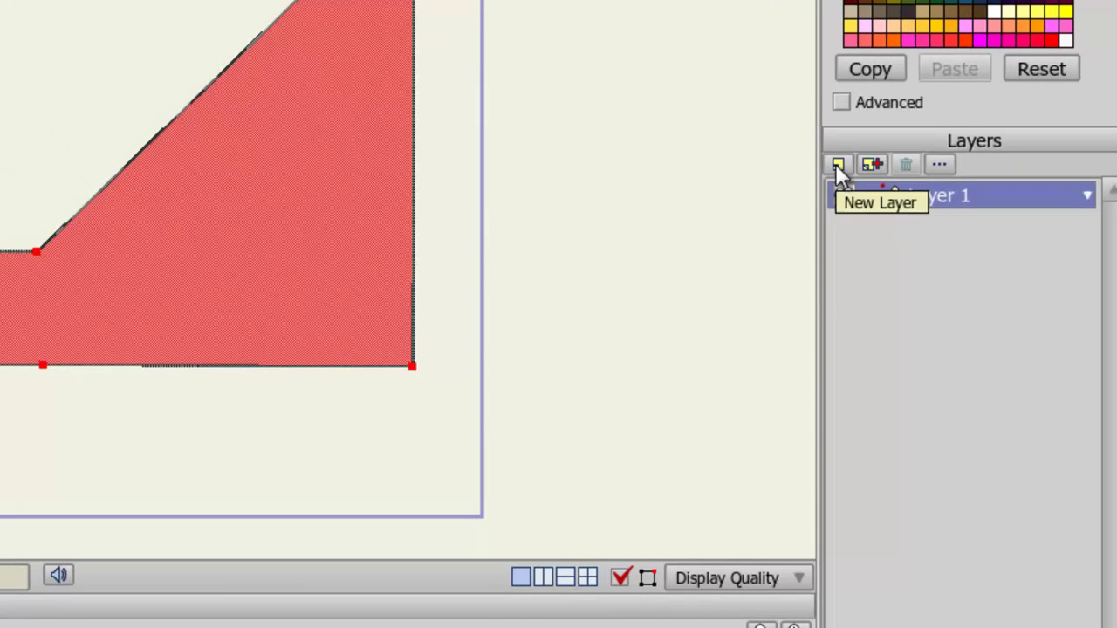
- Create a new vector layer and name it 'Circle'
click(836, 164)
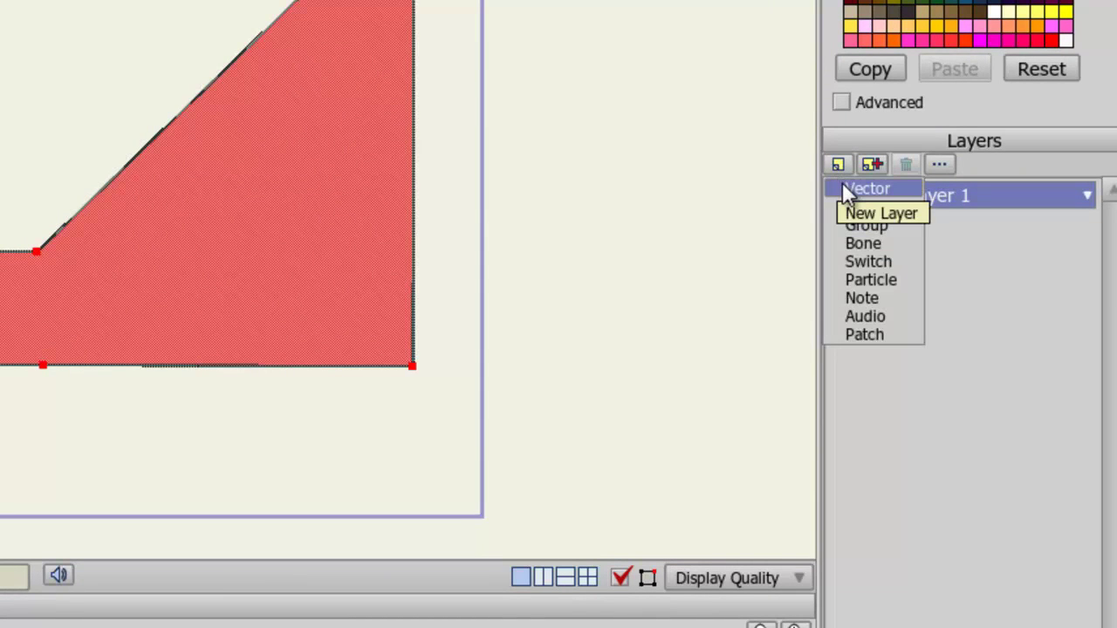
click(843, 185)
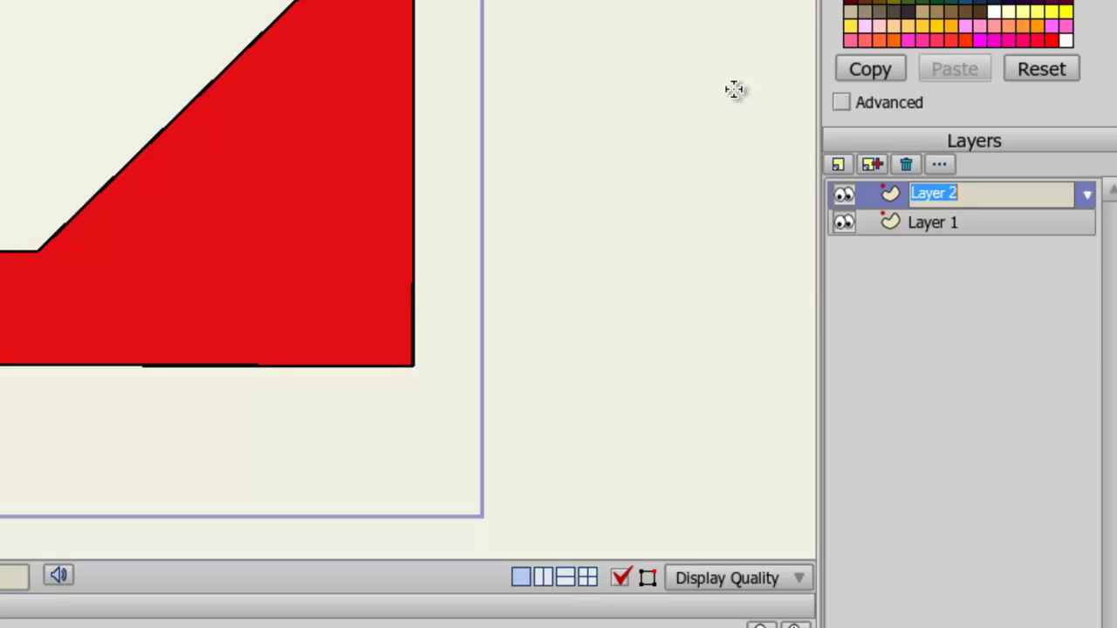
text(Circle)
key(Return)
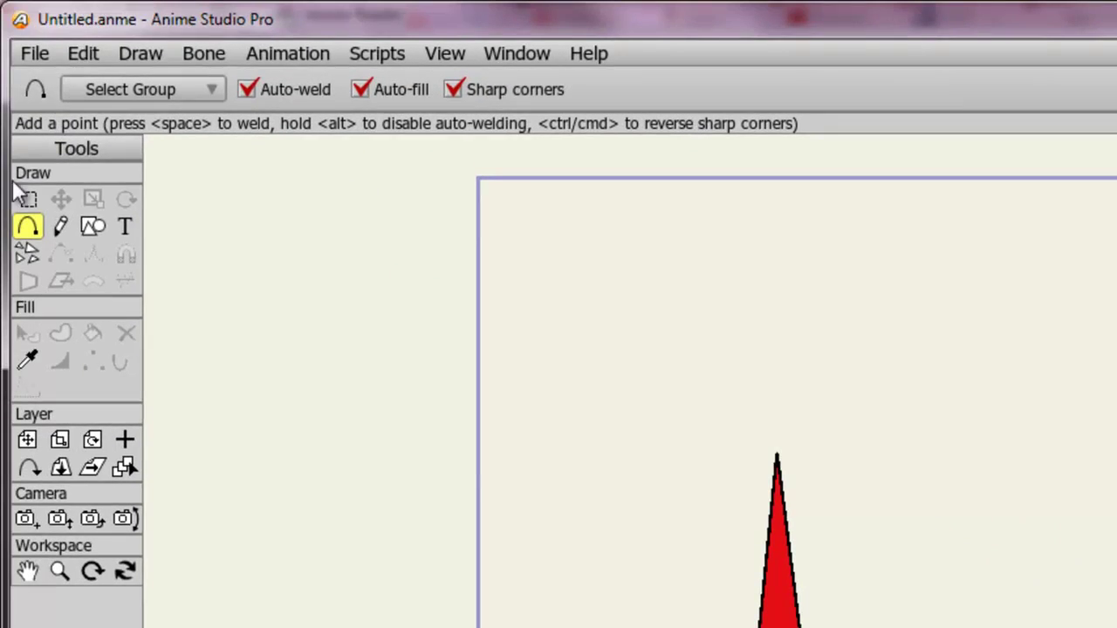
- Choose the Oval shape tool and set its fill colour to green 0FE328
click(93, 226)
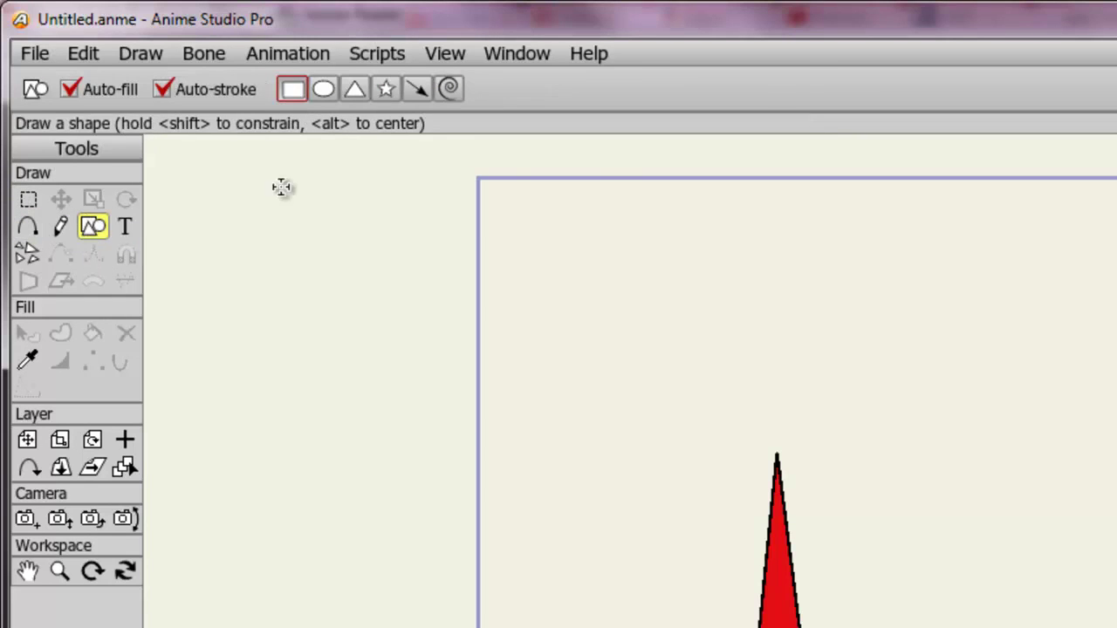
click(319, 91)
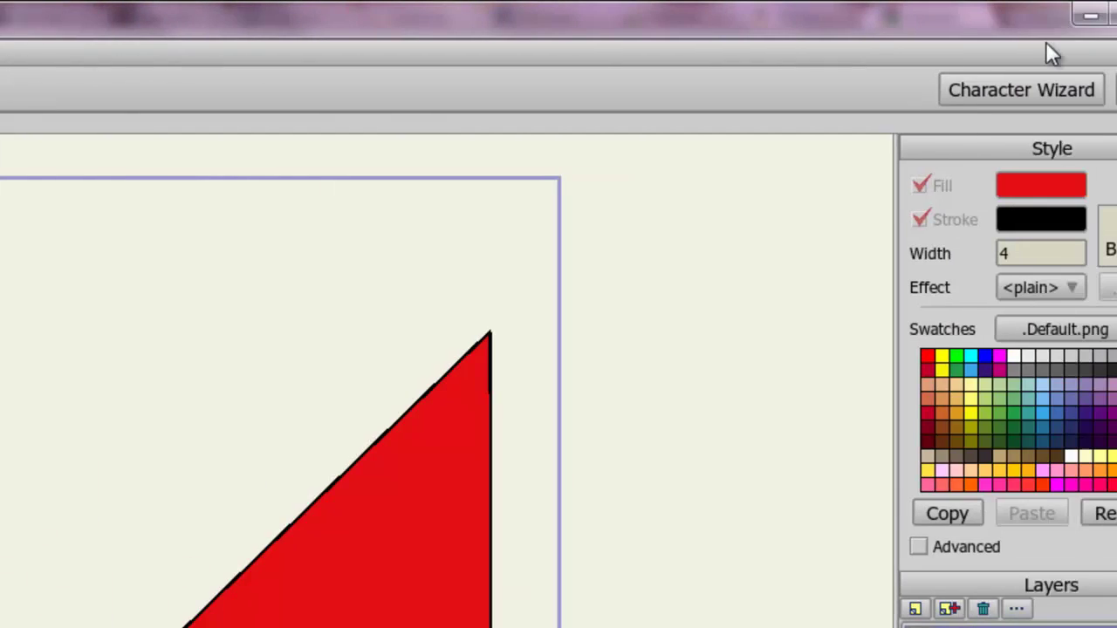
click(1061, 186)
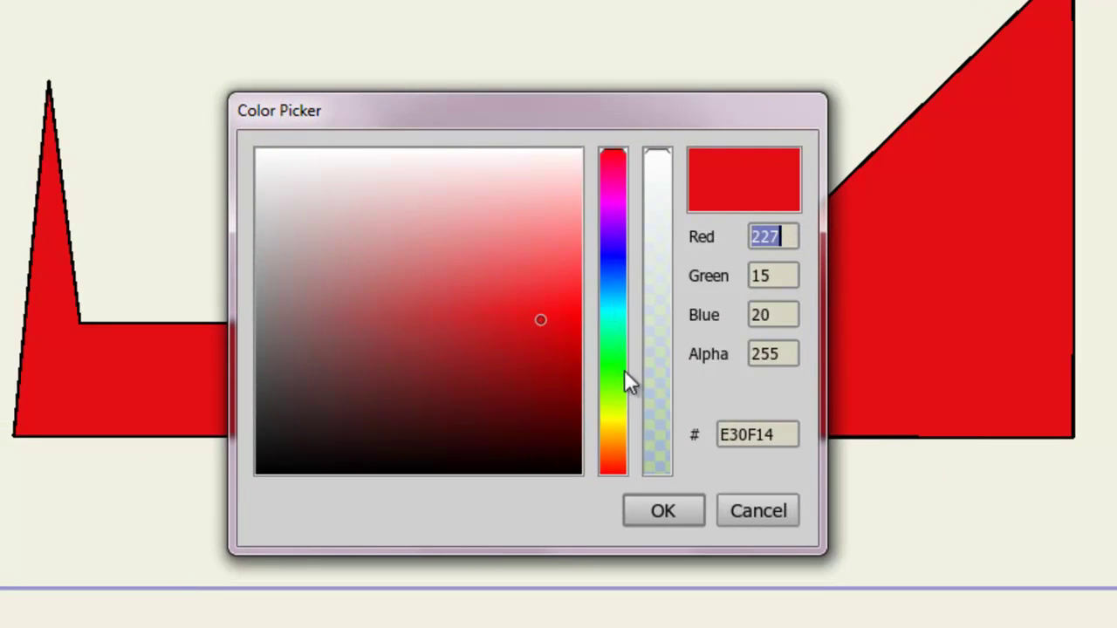
drag(617, 367, 620, 358)
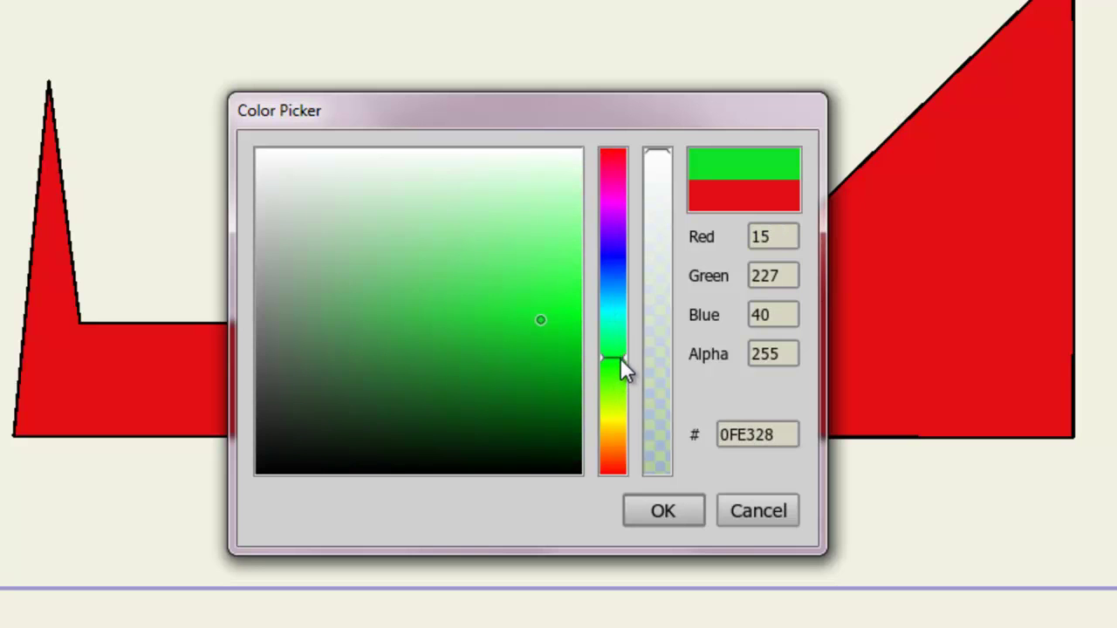
click(647, 506)
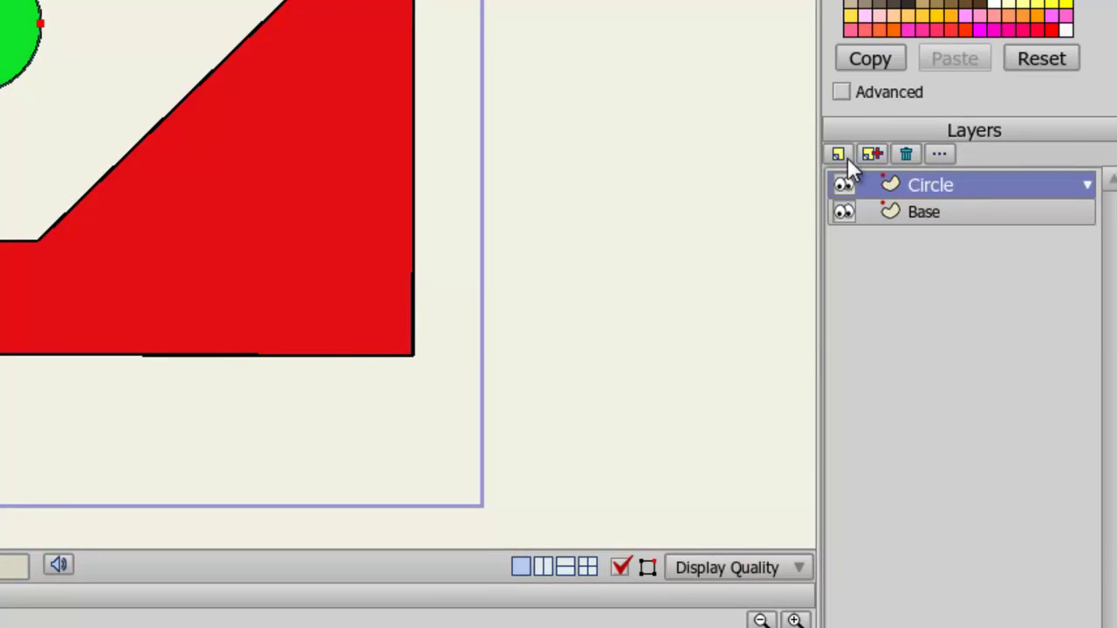
- Add another vector layer named 'Rectangle'
click(836, 155)
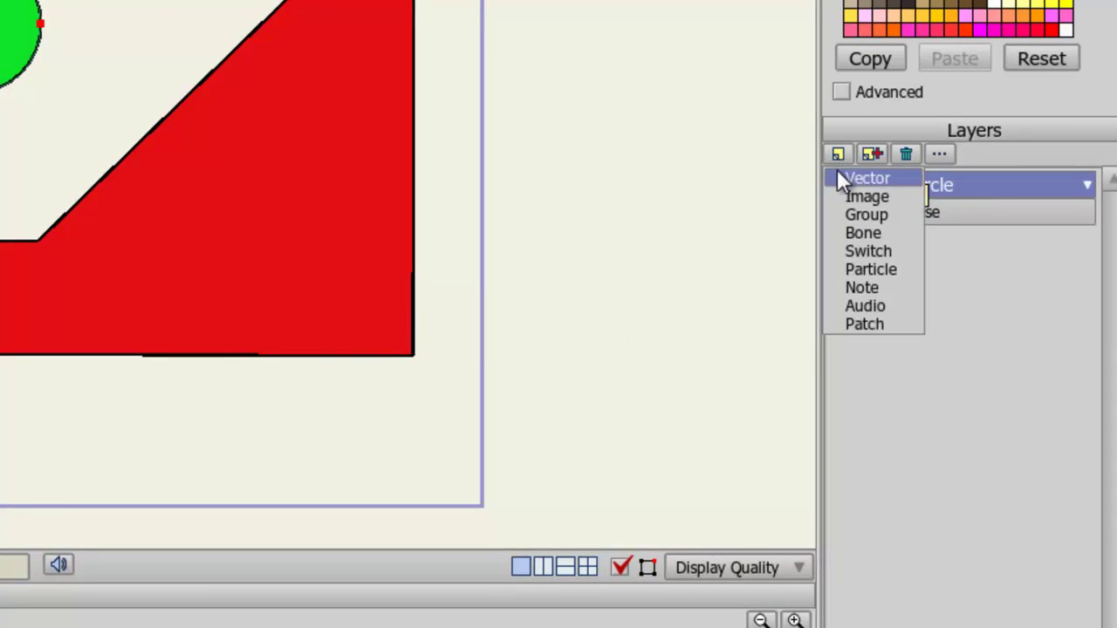
click(839, 178)
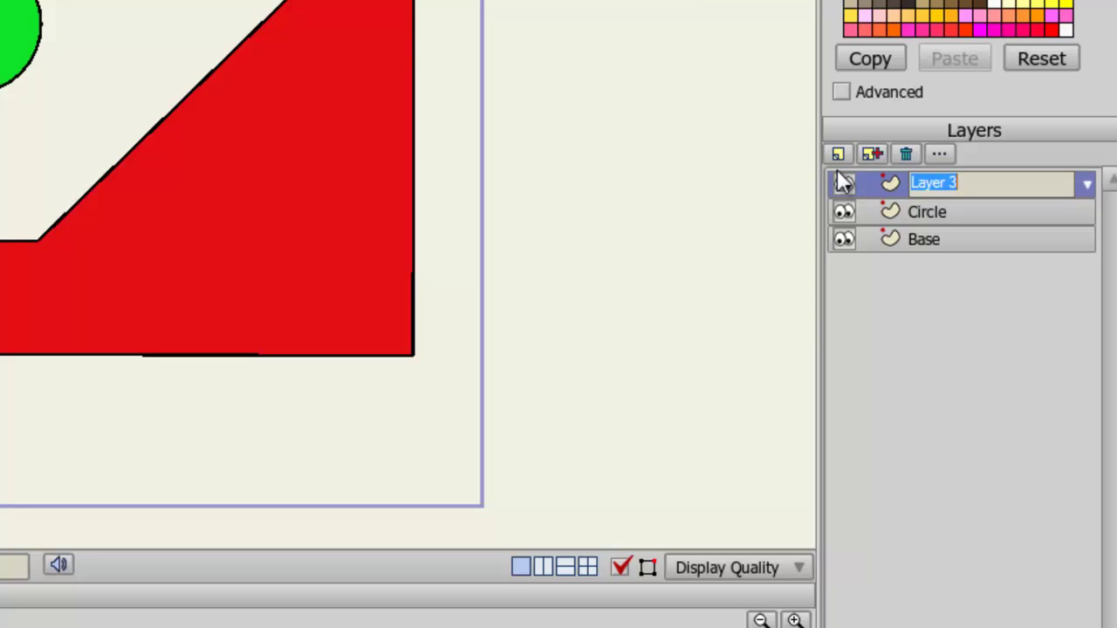
text(Rectangle)
key(Return)
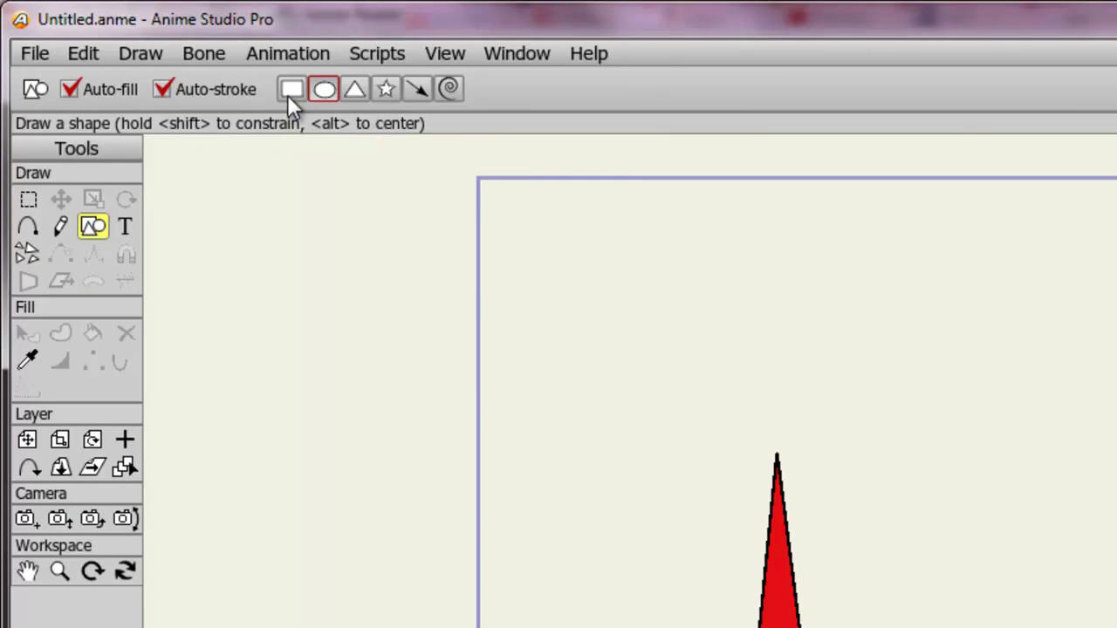
- Draw a tall purple (AA0FE3) rectangle on the base beside the spike
click(290, 91)
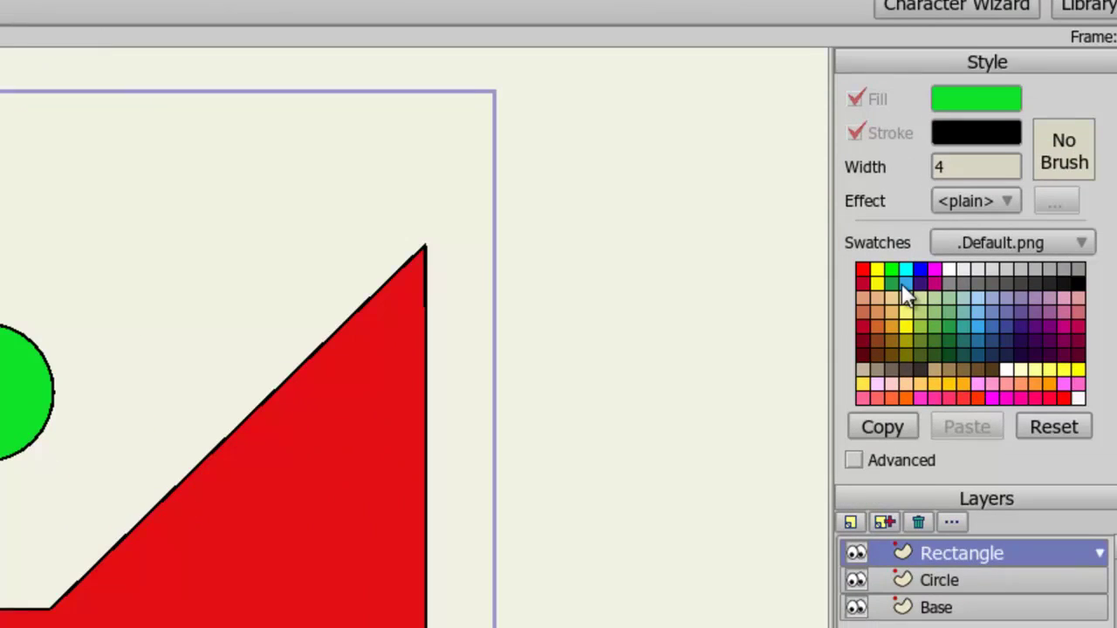
click(975, 100)
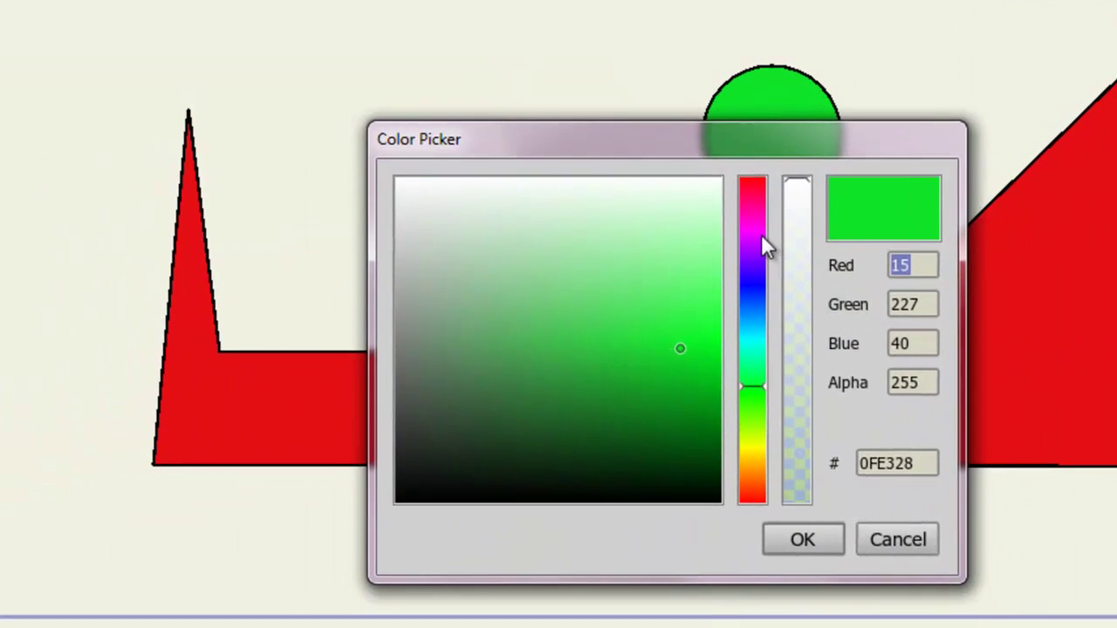
click(756, 236)
click(756, 243)
click(757, 247)
click(780, 534)
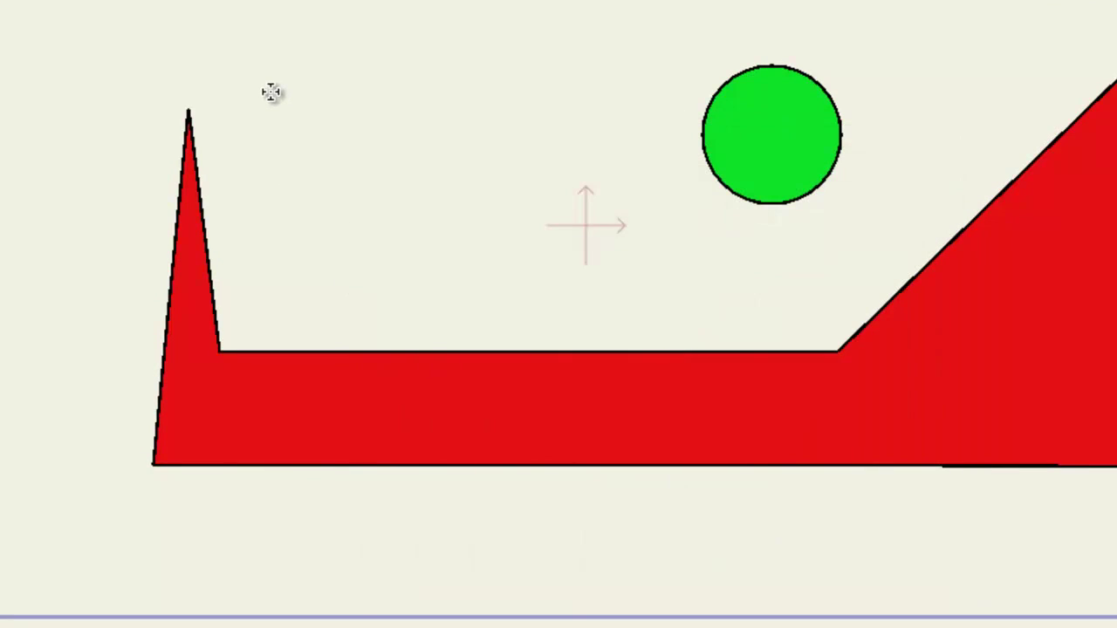
mouse_move(271, 93)
mouse_down()
mouse_move(322, 247)
mouse_move(329, 352)
mouse_up()
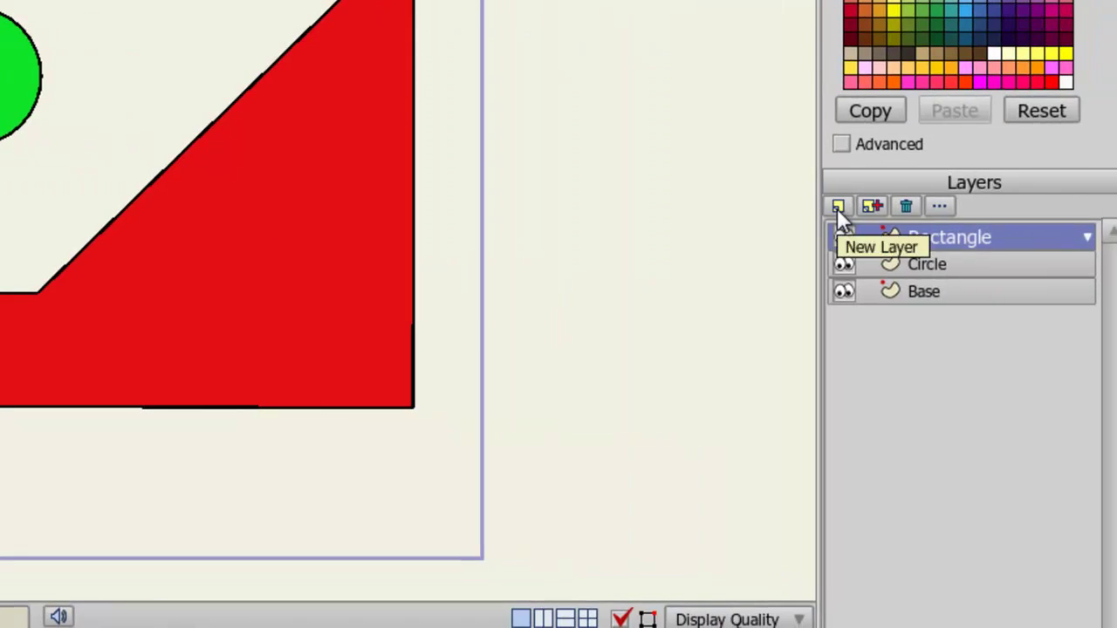
- Create a new group layer and enter 'Physics Layer' as its name
click(836, 208)
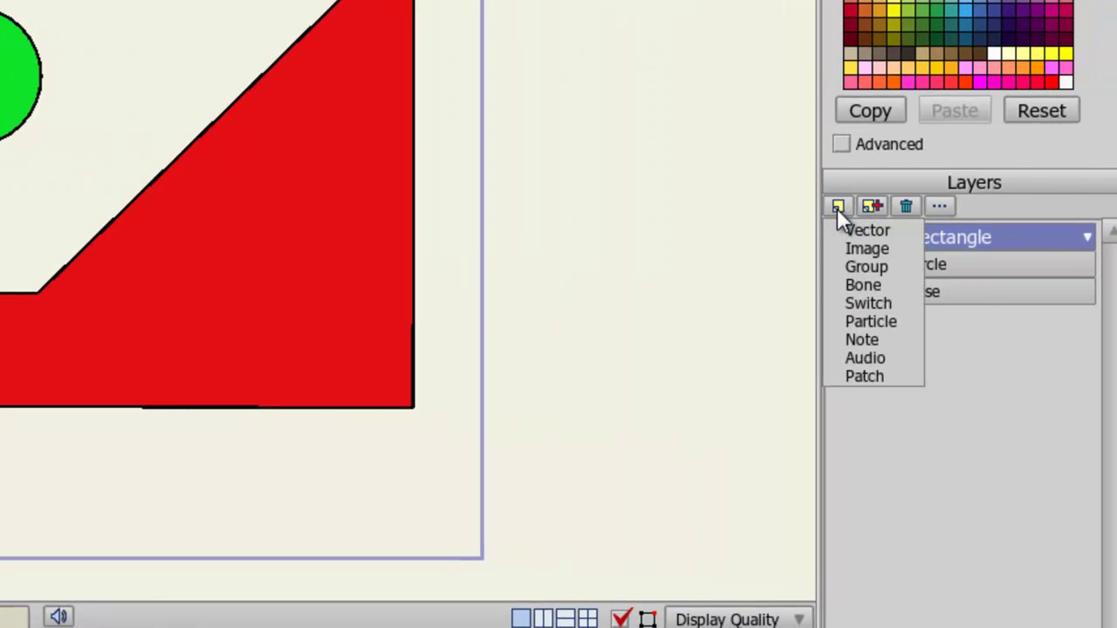
click(853, 269)
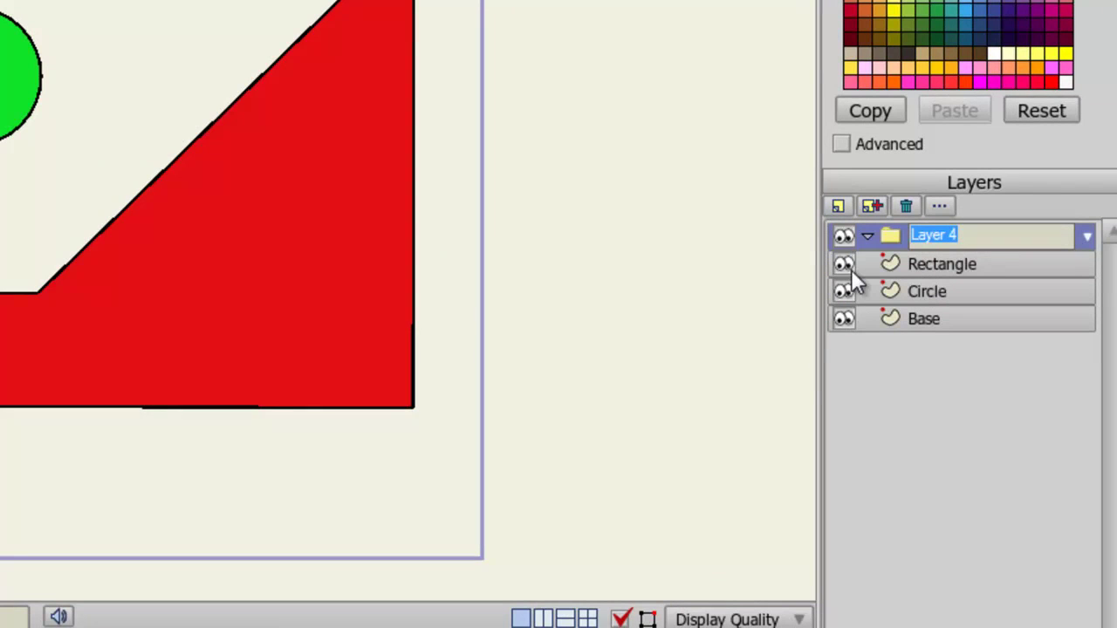
text(Physics Layer)
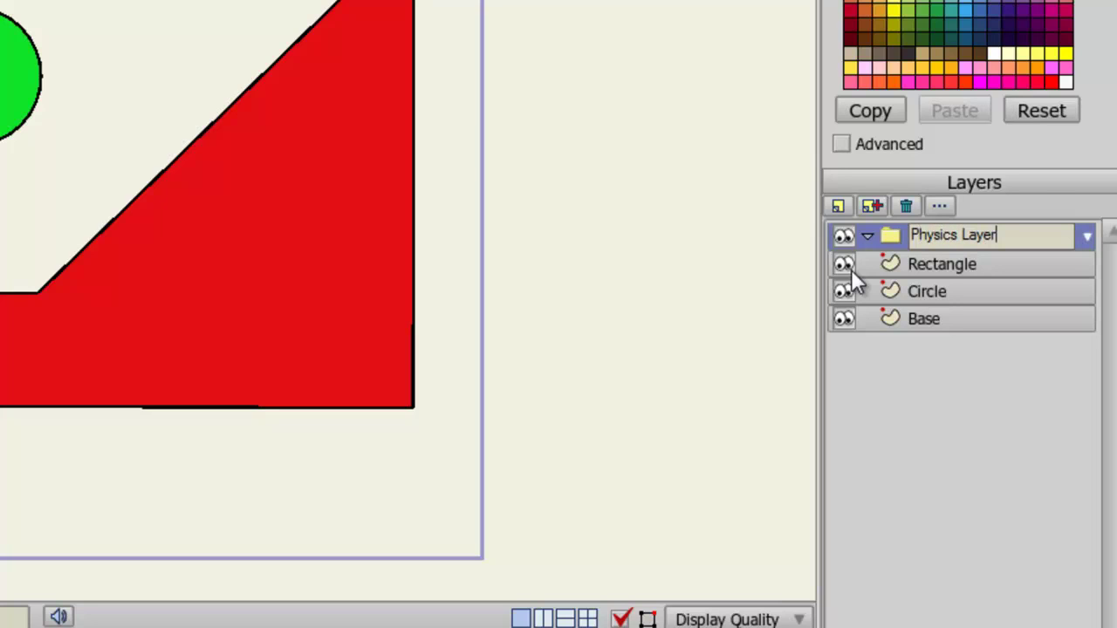
- Confirm the group name and move the Rectangle, Circle and Base layers into Physics Layer
key(Return)
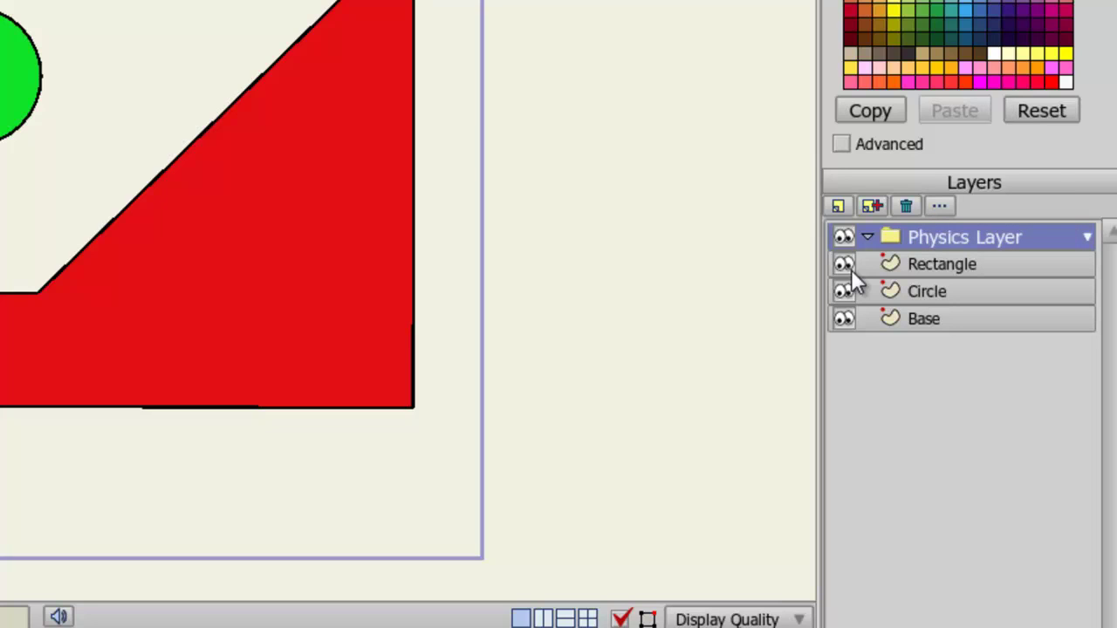
click(941, 263)
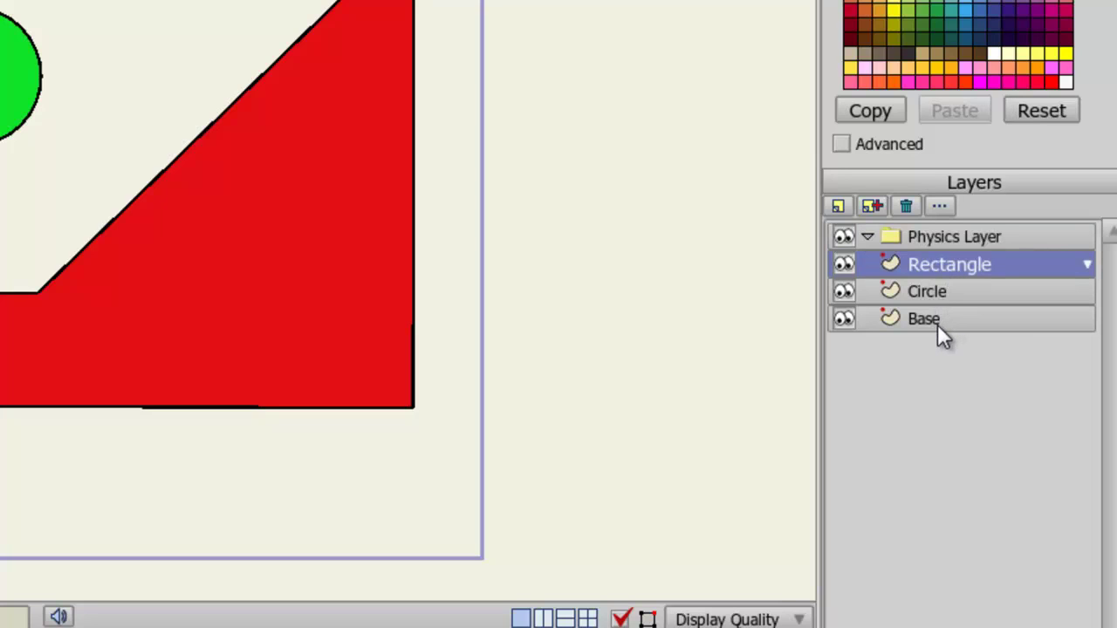
shift+click(932, 323)
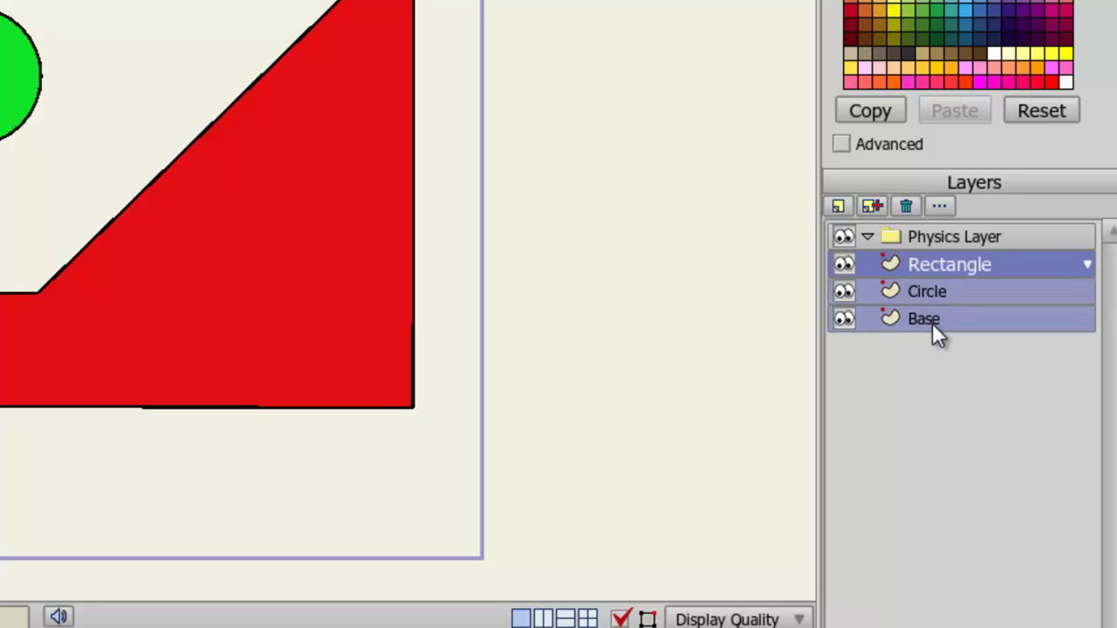
drag(932, 267, 937, 239)
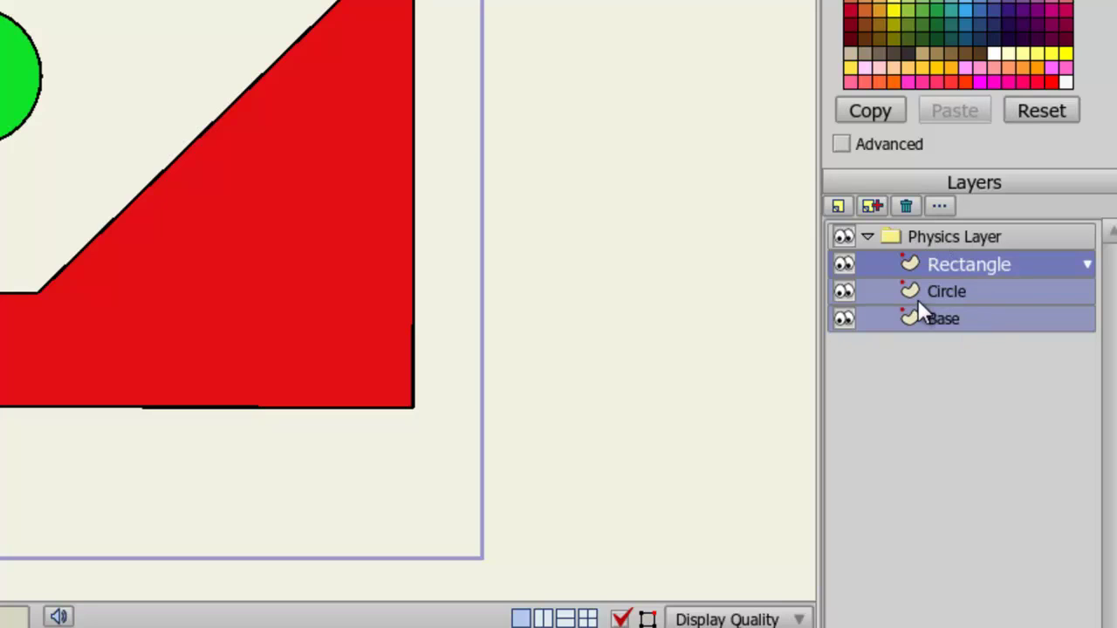
- Expand the Physics Layer group to show its three nested layers
click(868, 237)
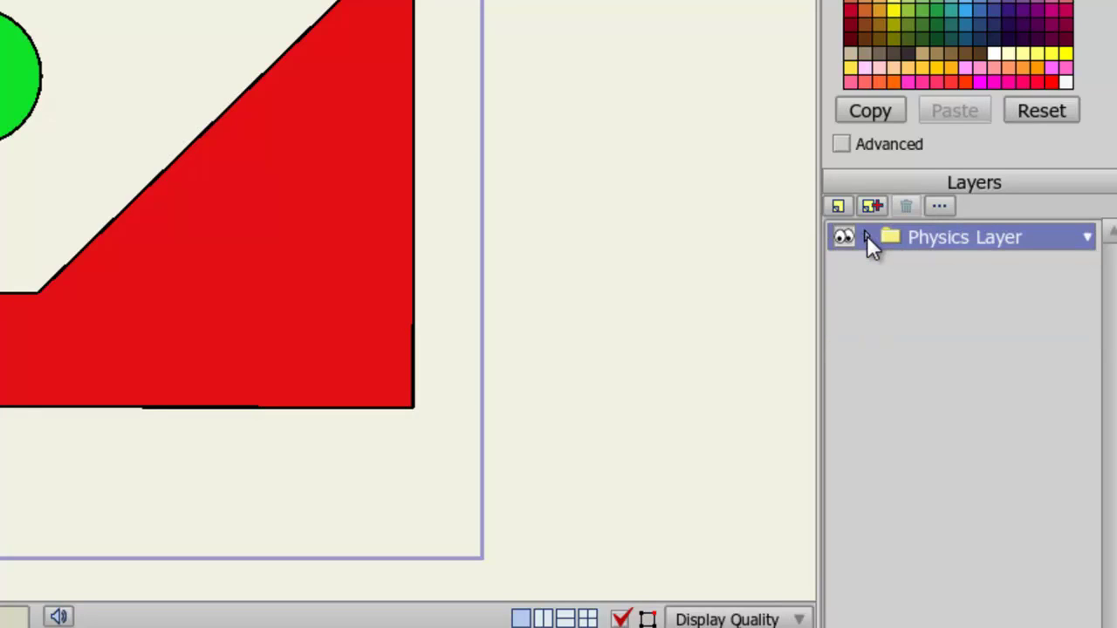
click(867, 236)
click(867, 236)
click(867, 236)
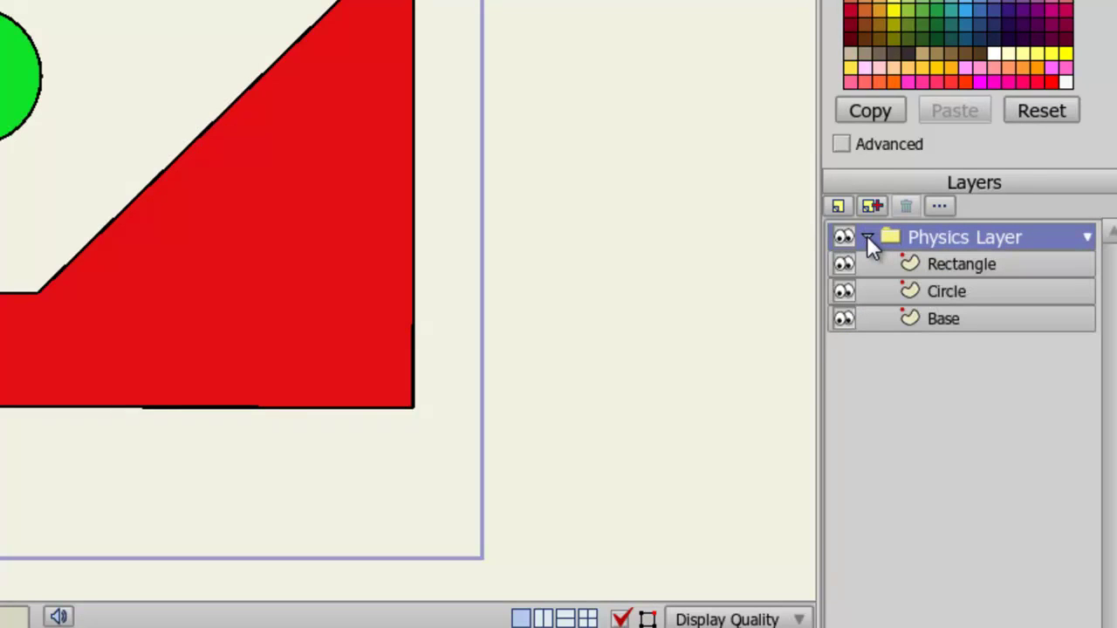
- Enable animated physics on the Physics Layer group, keeping gravity direction 270 and magnitude 10
double_click(967, 233)
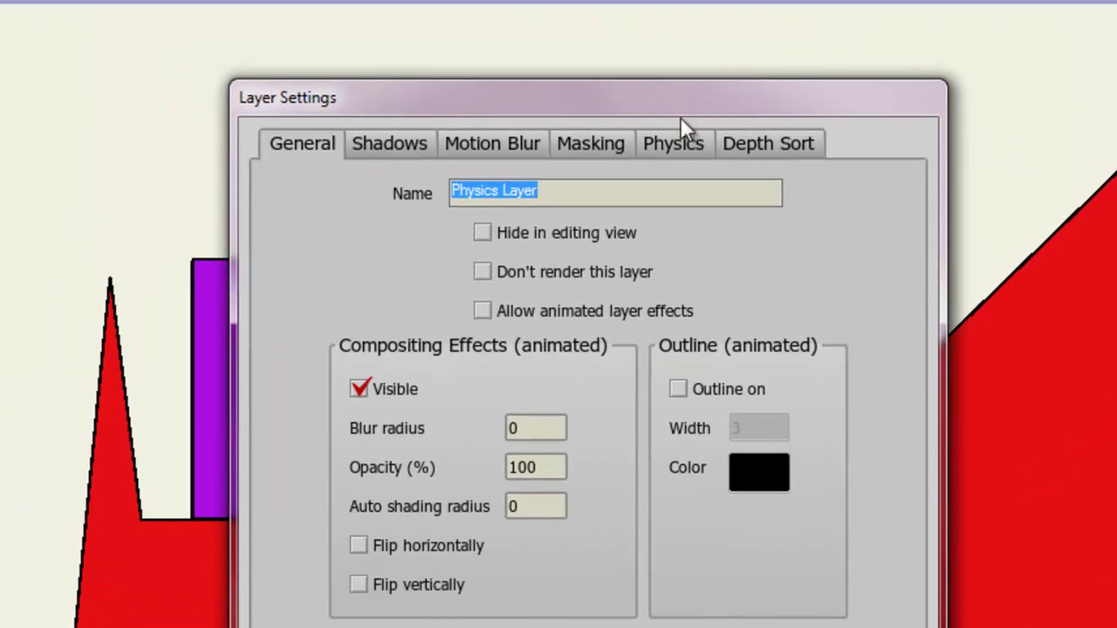
click(686, 152)
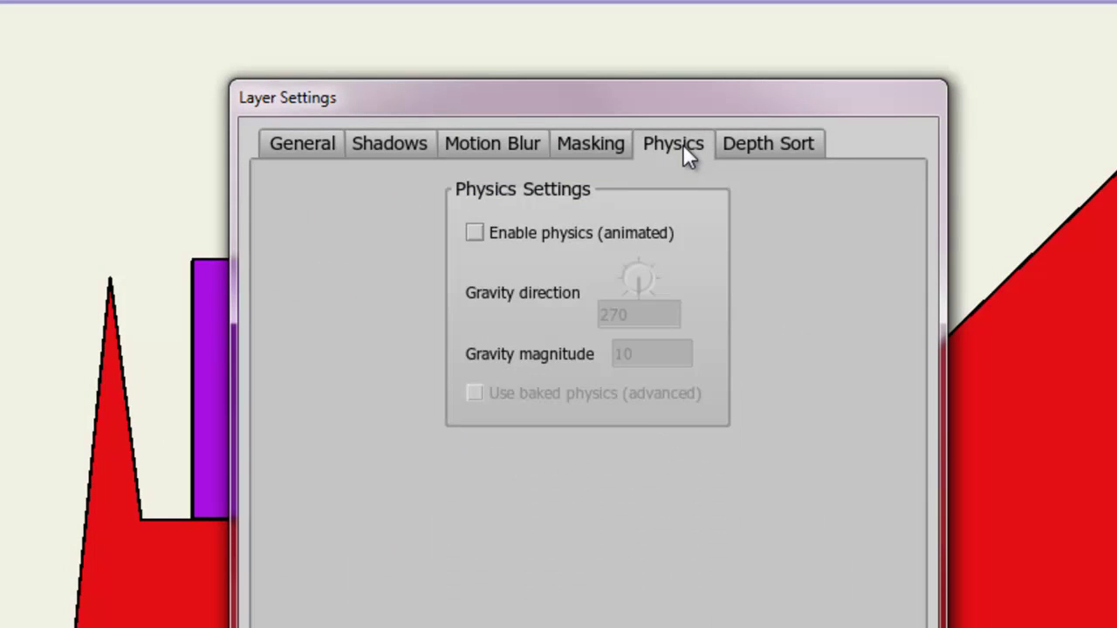
click(505, 237)
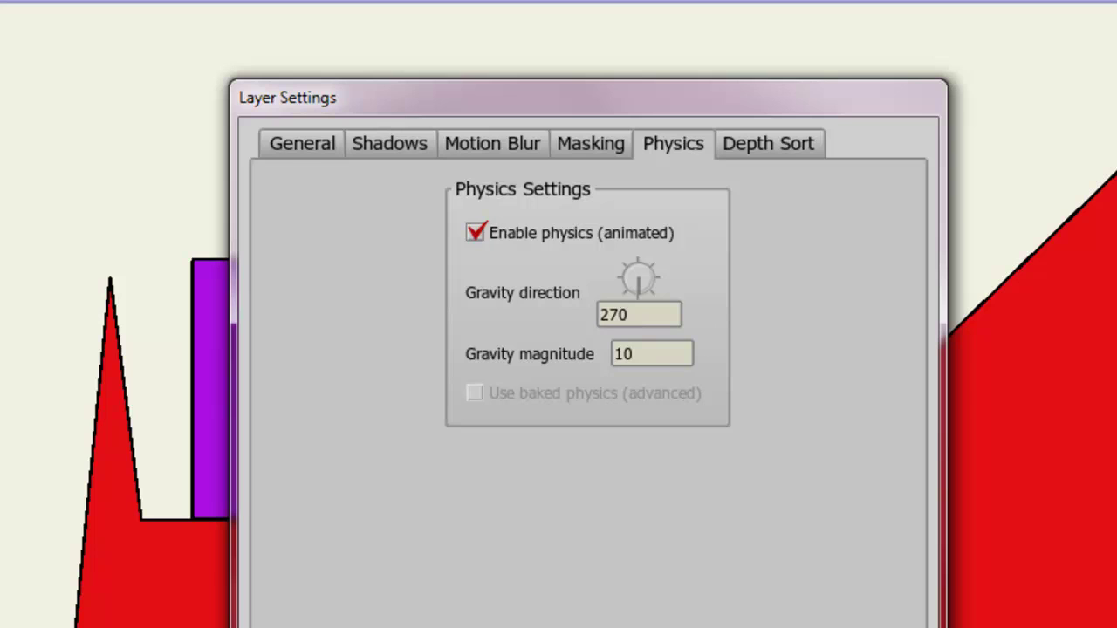
key(Return)
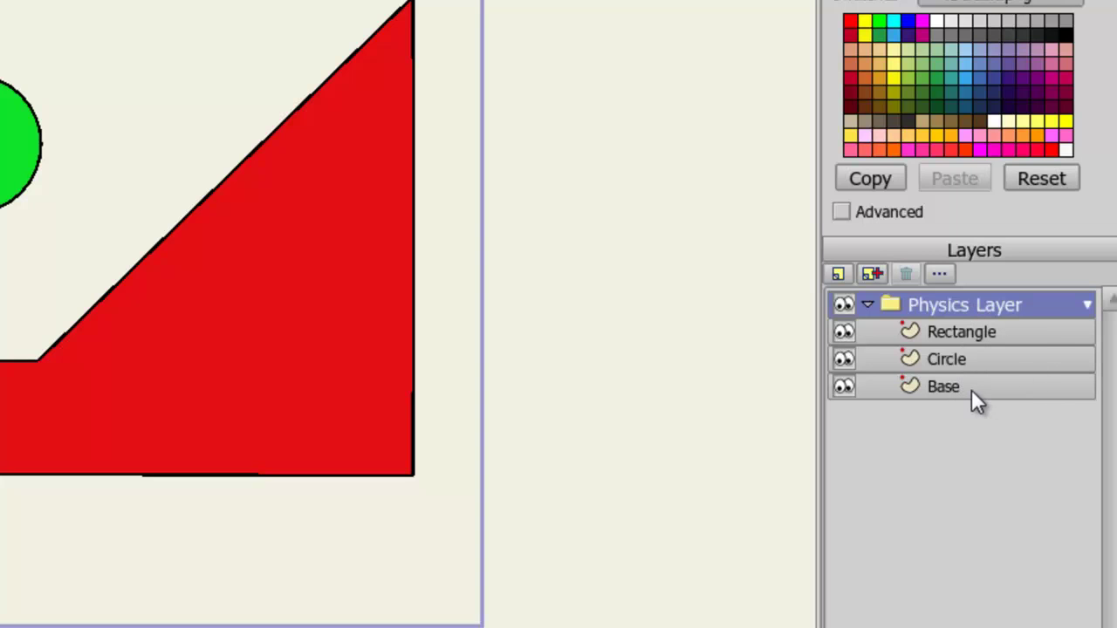
- Mark the Base layer as a non-moving object in its physics settings
double_click(963, 388)
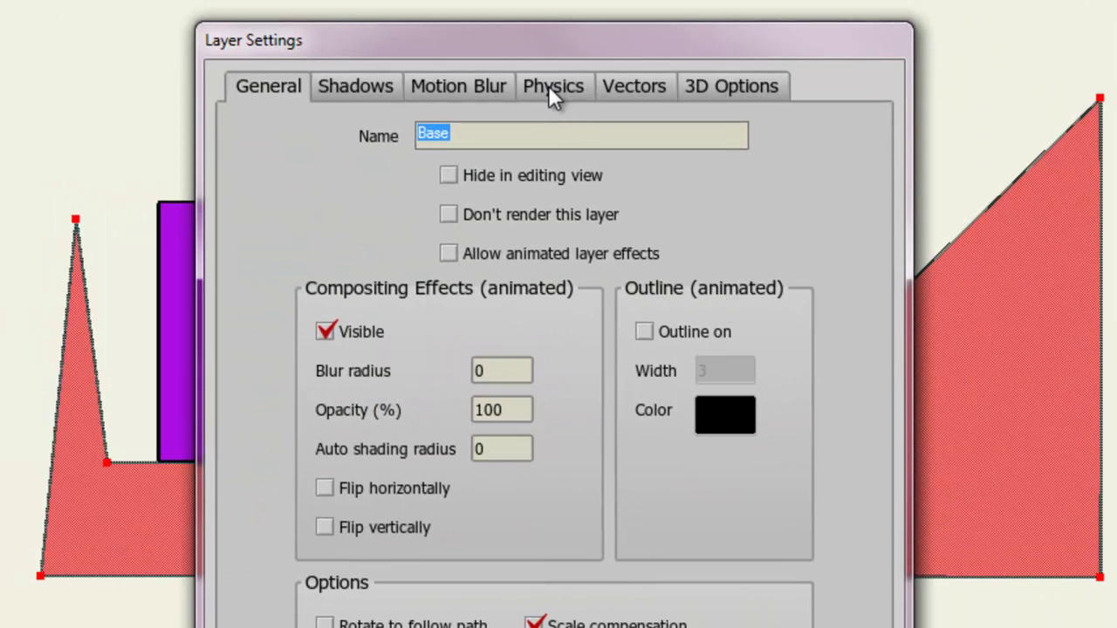
click(551, 96)
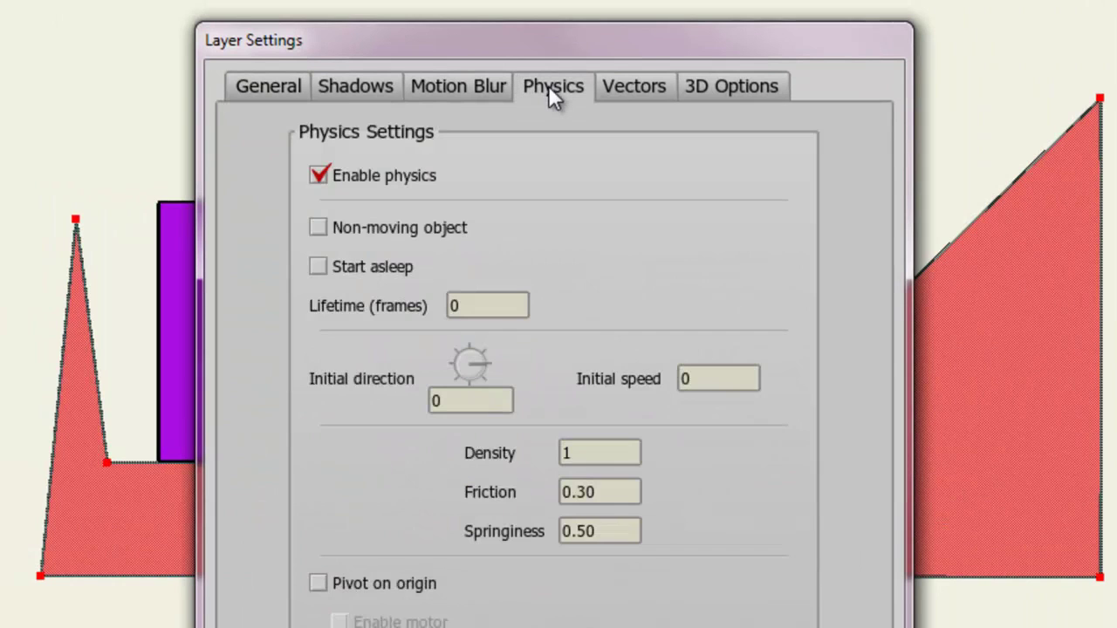
click(411, 231)
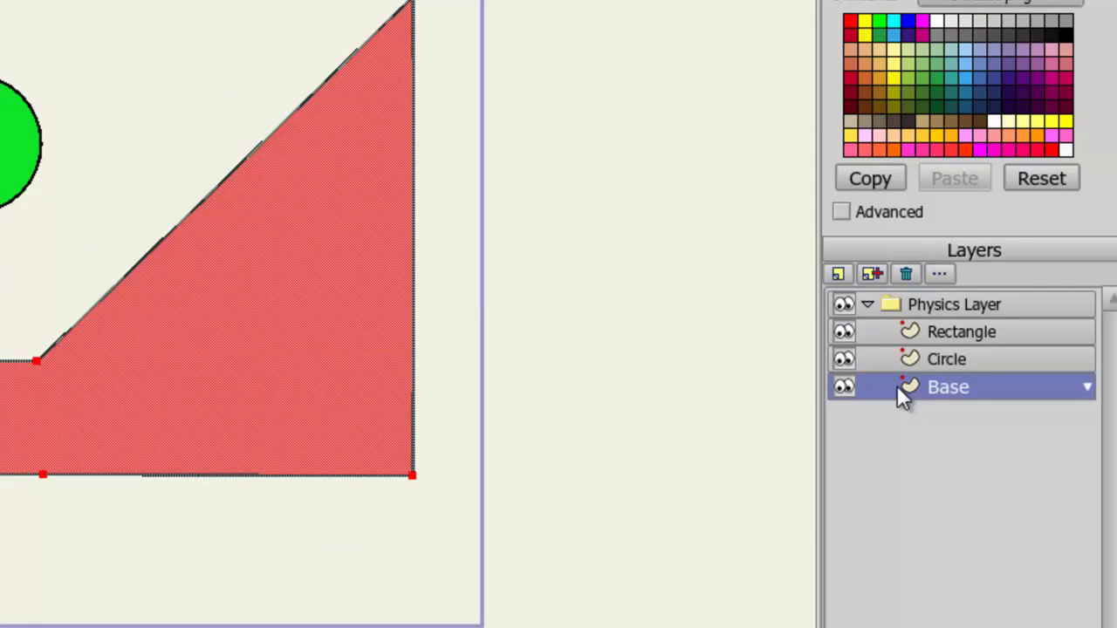
- Turn on Start asleep in the Rectangle layer's physics settings and apply it
double_click(964, 331)
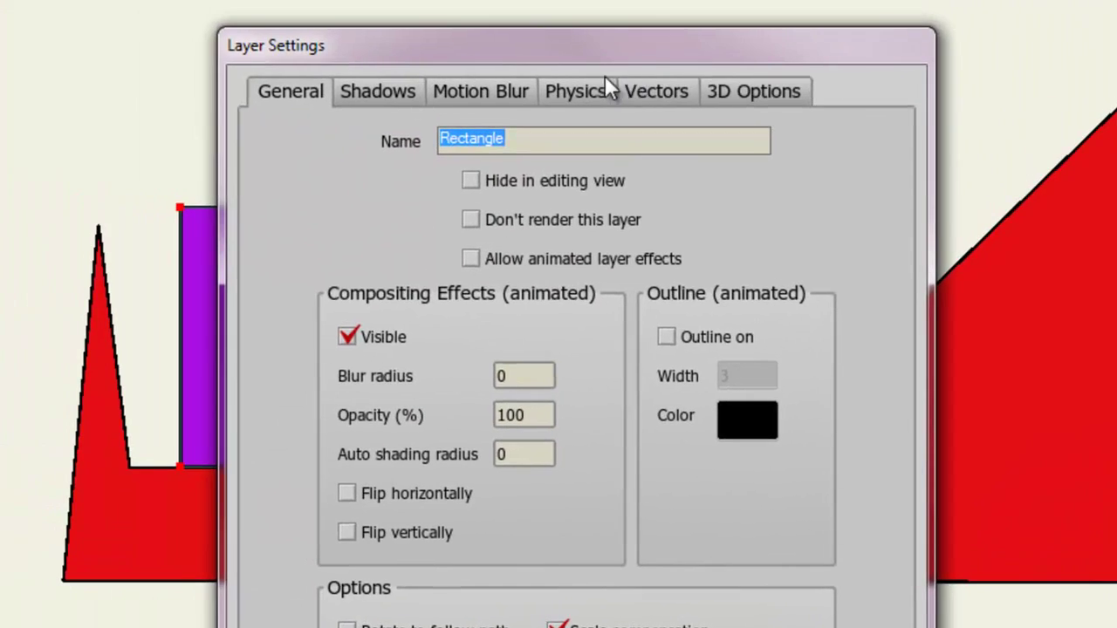
click(581, 91)
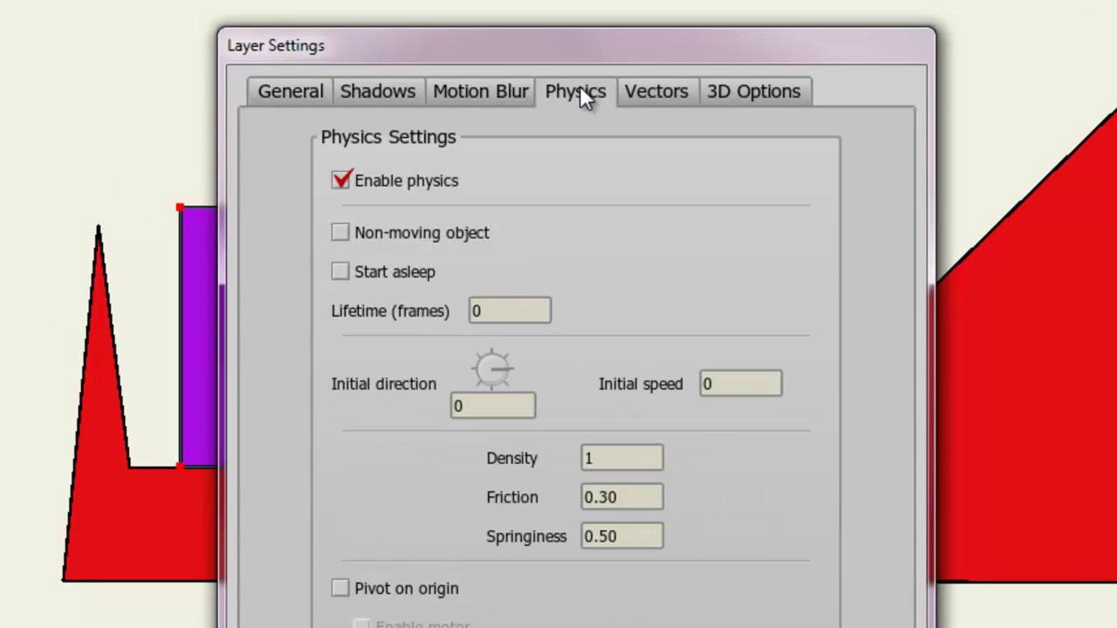
click(386, 288)
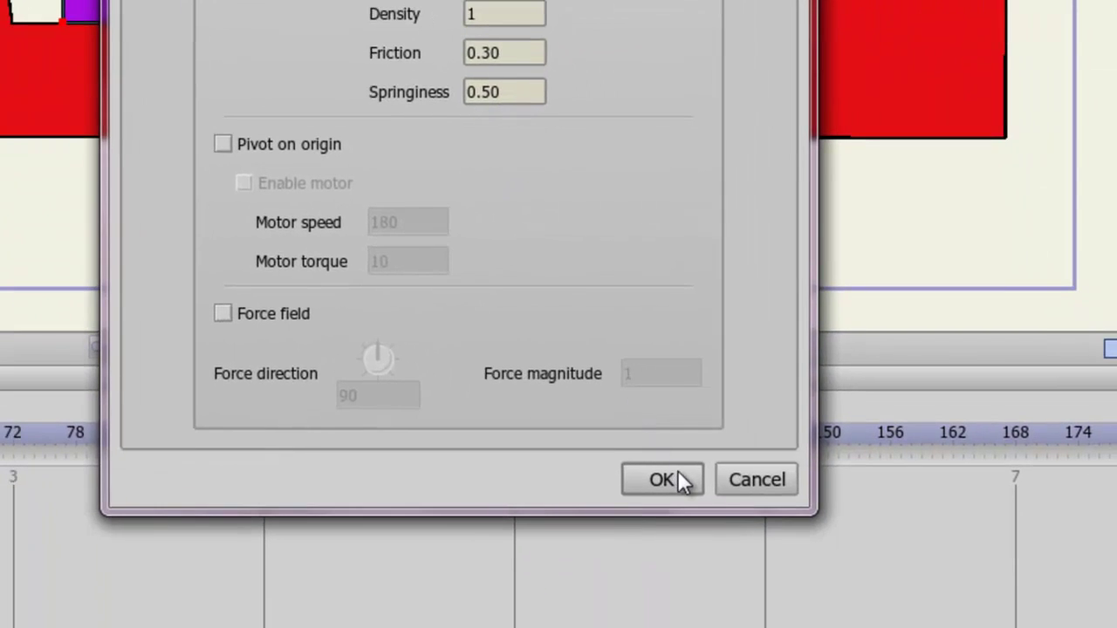
click(678, 471)
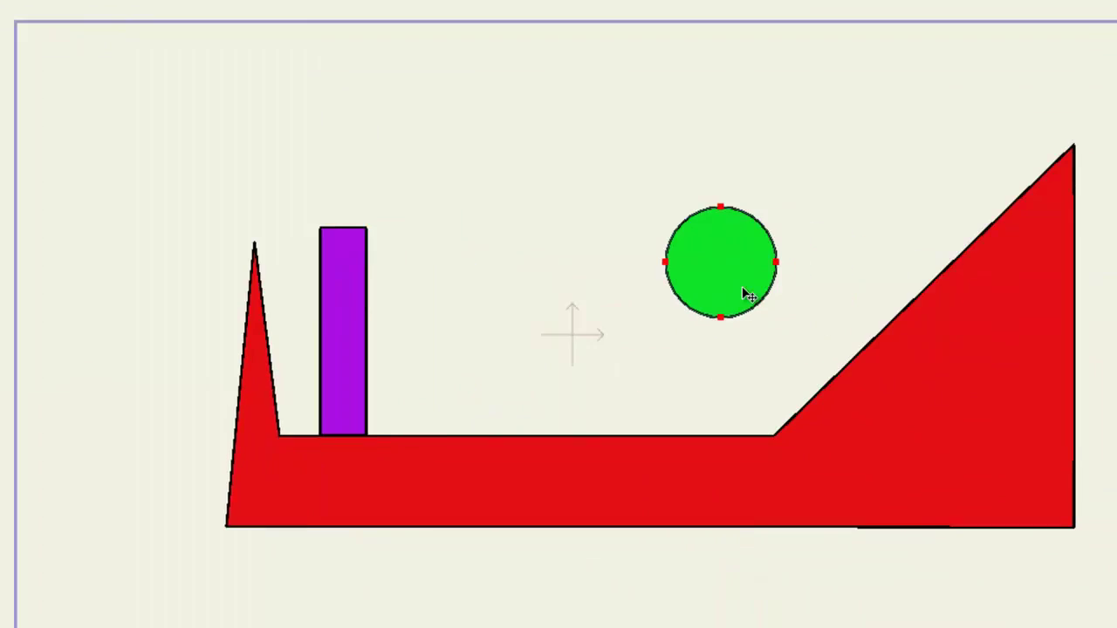
- Drag the green circle up and right so it sits above the peak of the red slope
drag(745, 294, 953, 103)
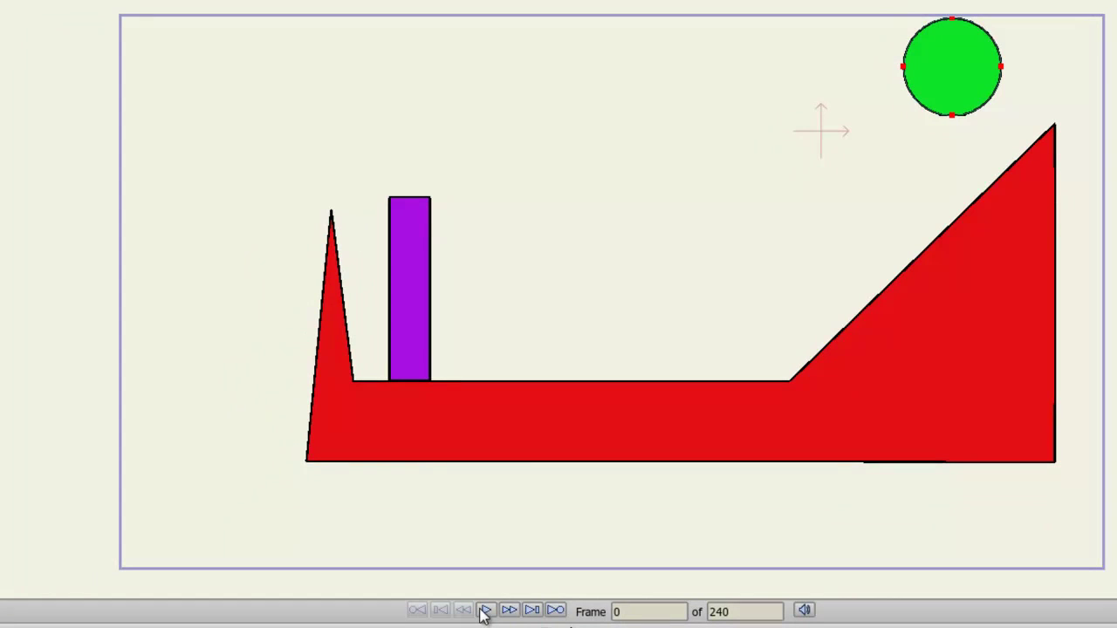
- Play the simulation, replay it from the start, and scrub to where the ball reaches the purple block
click(485, 611)
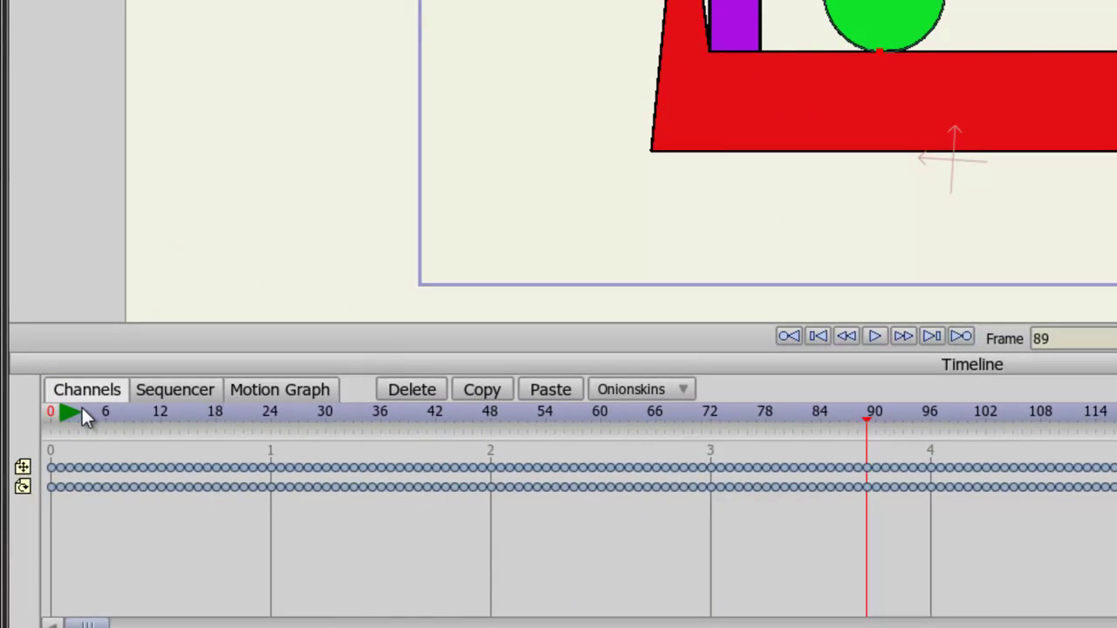
click(77, 412)
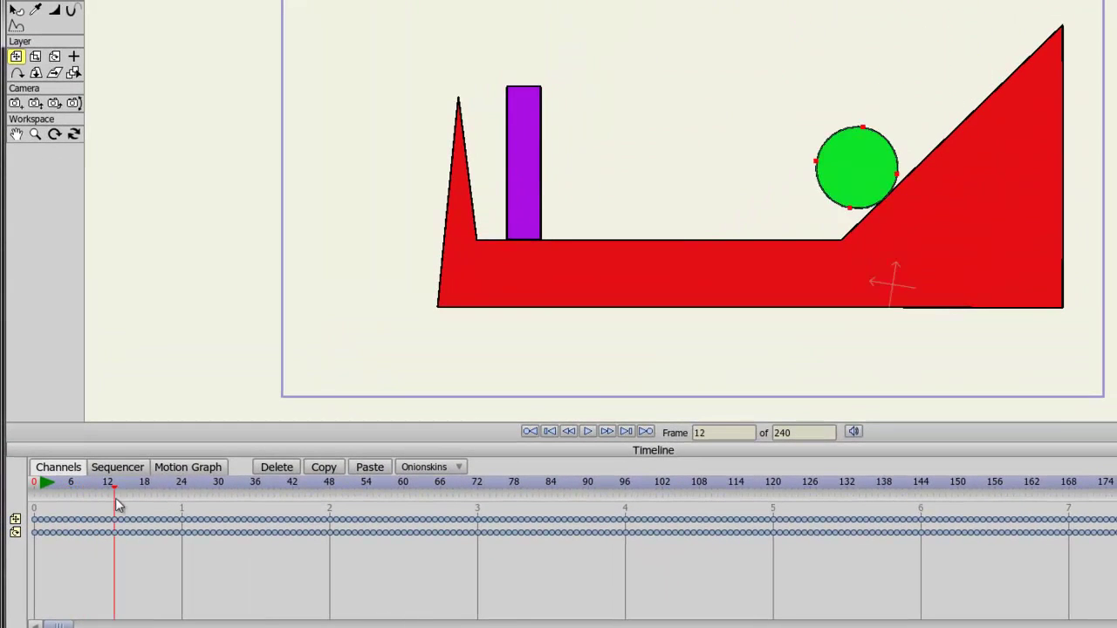
drag(120, 506, 852, 541)
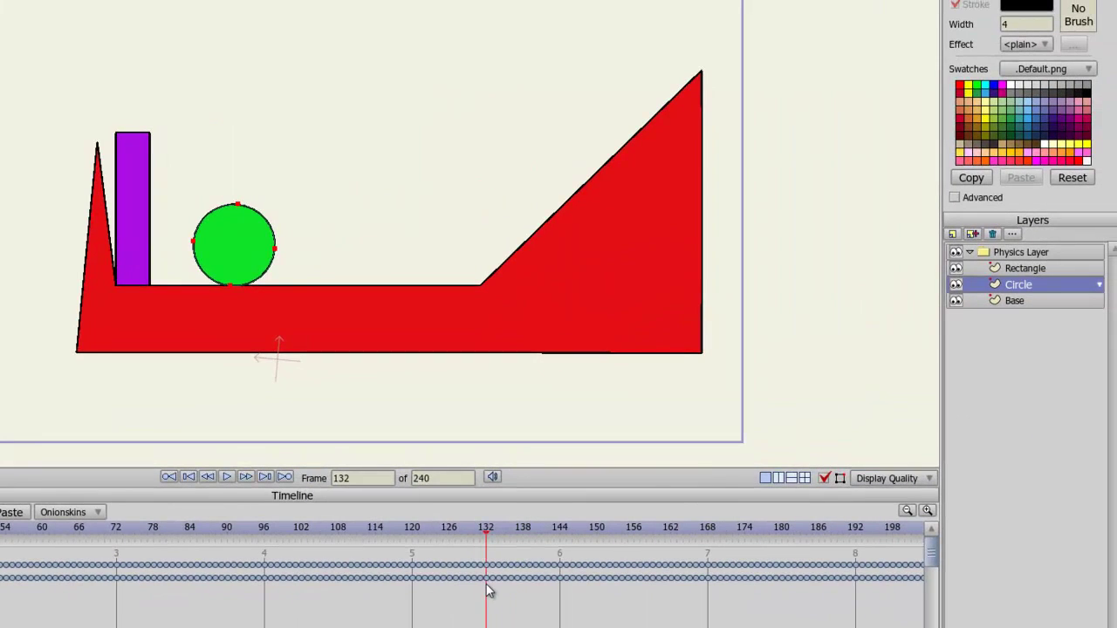
- Open the Circle layer's Layer Settings and show its Physics tab
double_click(1015, 285)
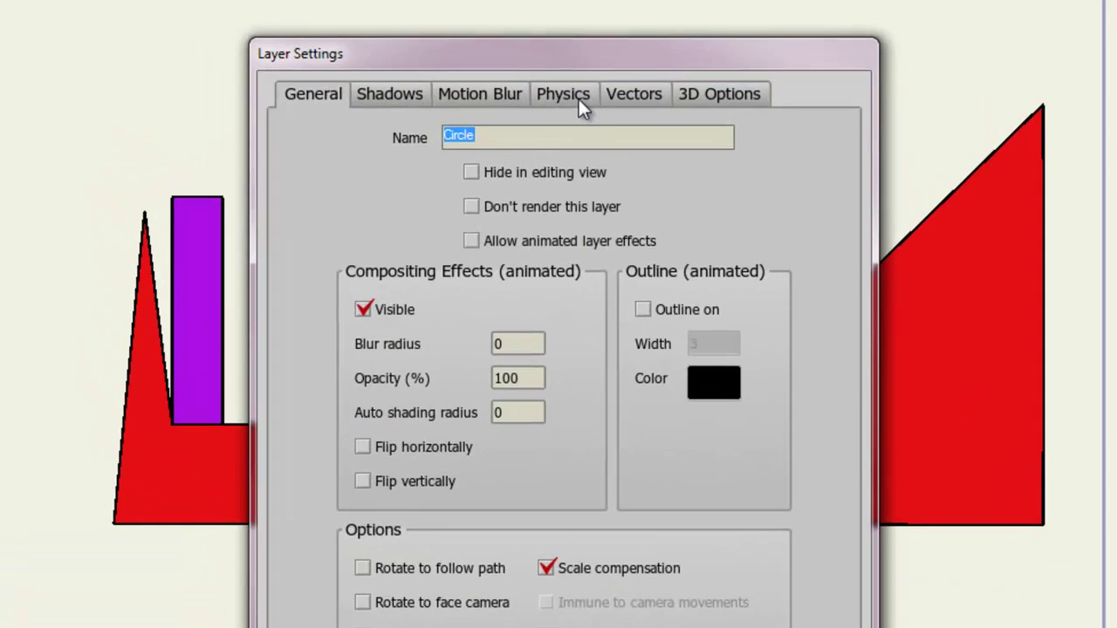
click(579, 98)
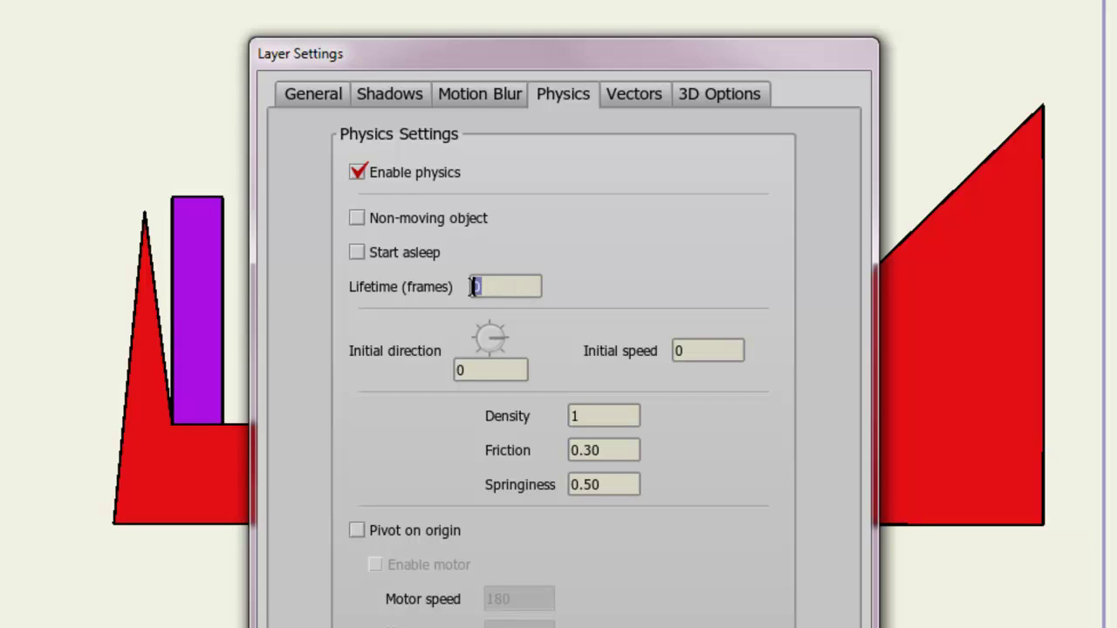
- Enter the Circle's physics values: density 1, friction 0.30, springiness 0.50, initial speed 0, force field off
text(20)
key(BackSpace)
key(BackSpace)
text(0)
click(609, 450)
click(623, 485)
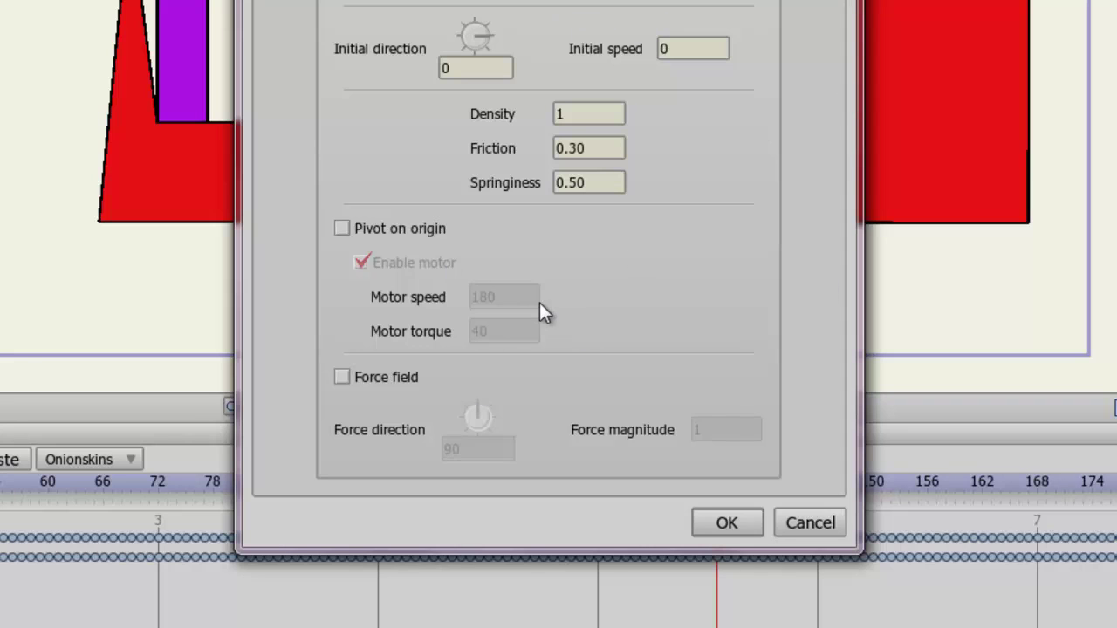
- Apply the Circle's density, friction and springiness values with OK and close the dialog
click(726, 527)
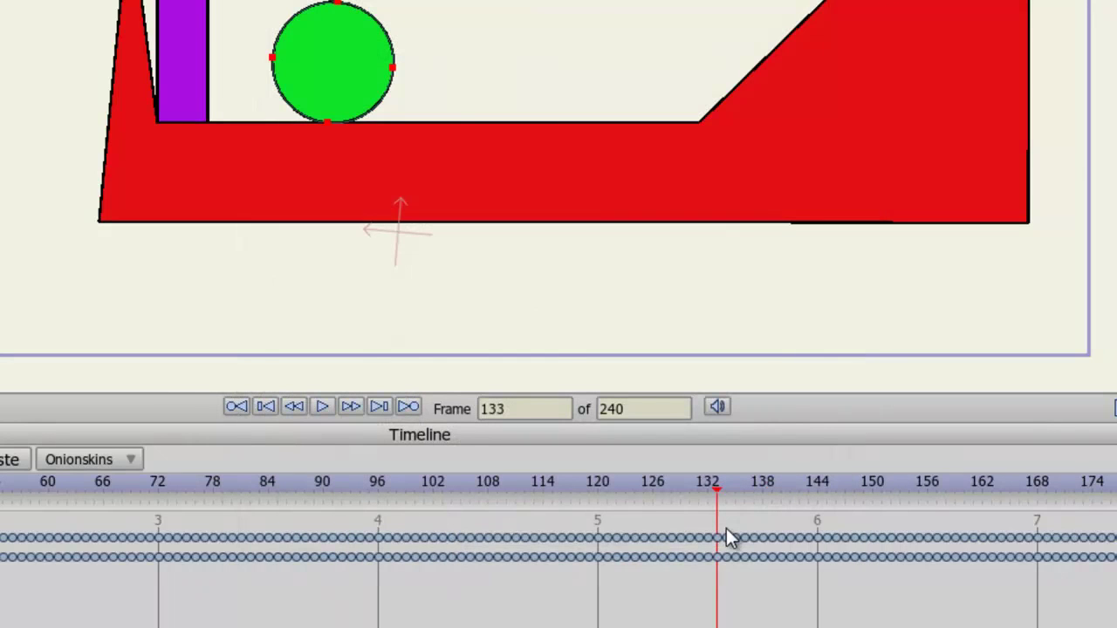